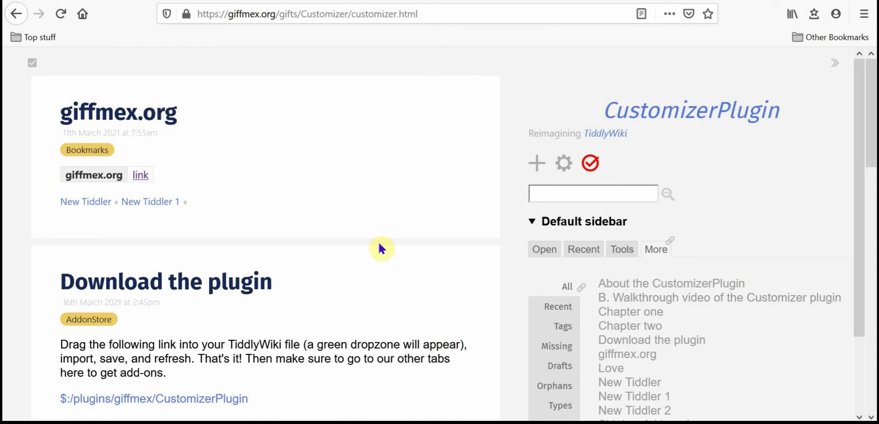
# Untick Thin gaps in the Customize panel and close it, restoring wider gaps between tiddlers
pyautogui.click(31, 64)
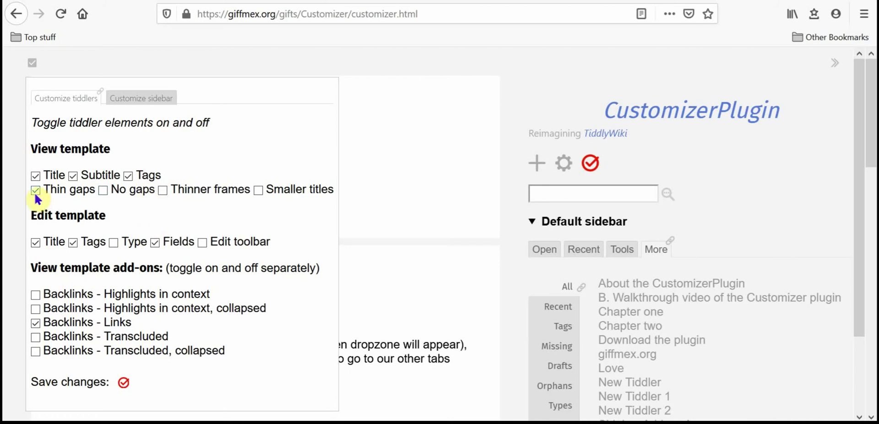
pyautogui.click(35, 189)
pyautogui.click(435, 140)
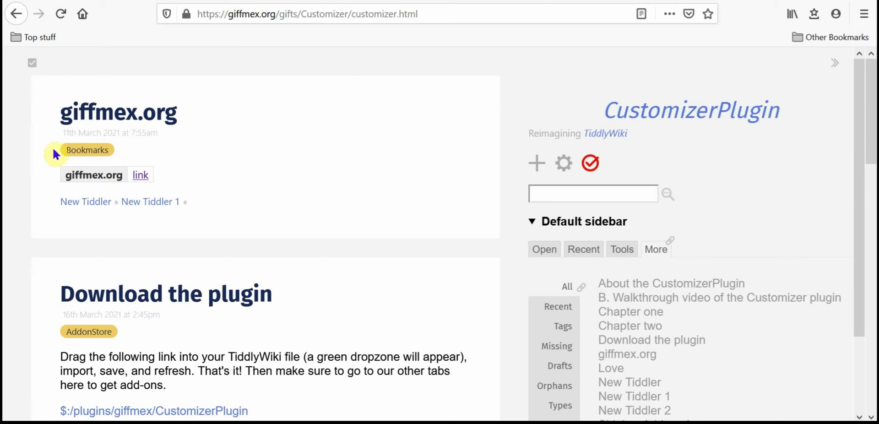
# Hide the subtitle and tags on tiddlers in the View template settings
pyautogui.click(32, 64)
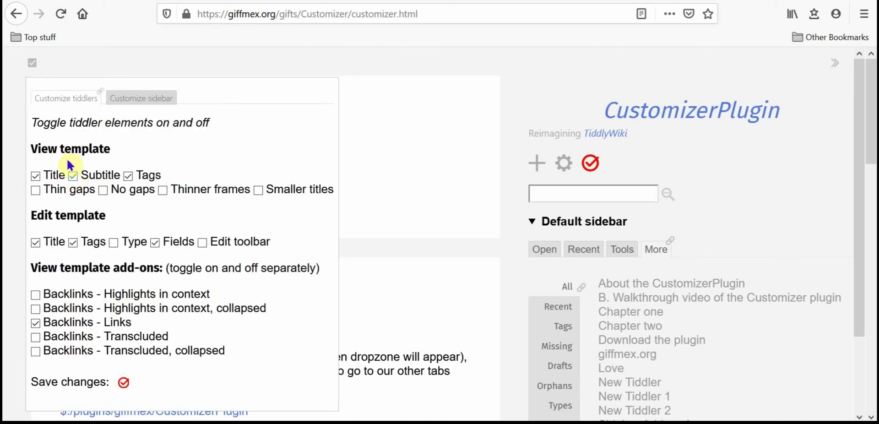
pyautogui.click(81, 54)
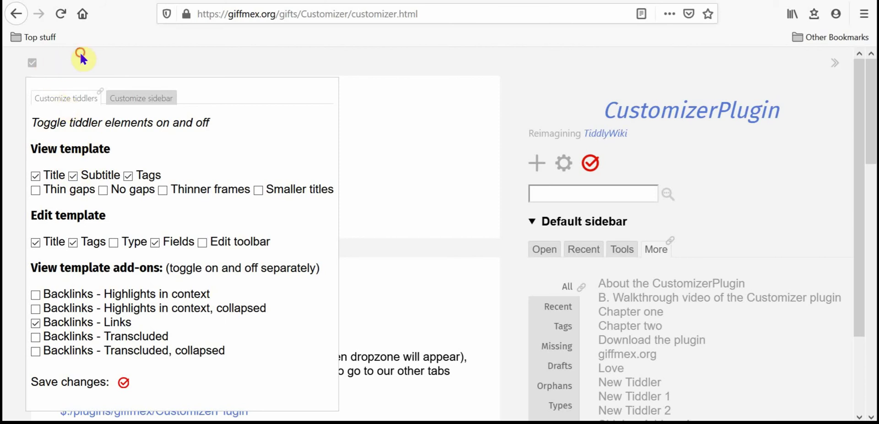
pyautogui.click(33, 69)
pyautogui.click(73, 176)
pyautogui.click(129, 176)
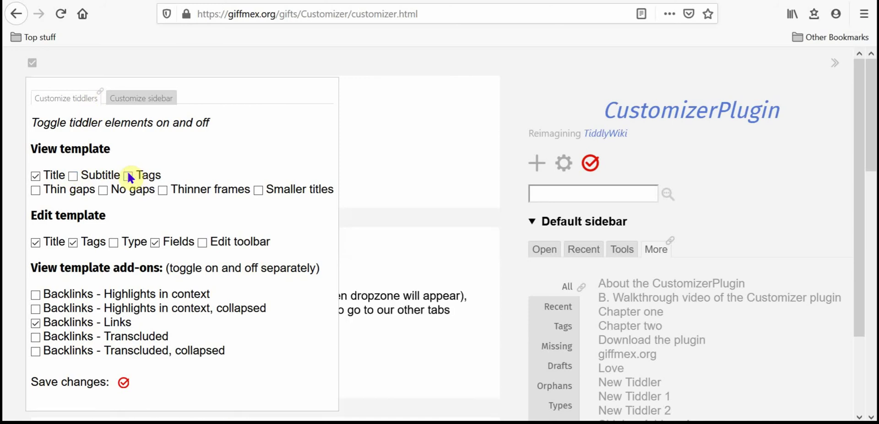
# Switch on Thin gaps, Thinner frames and Smaller titles for tiddlers
pyautogui.click(35, 190)
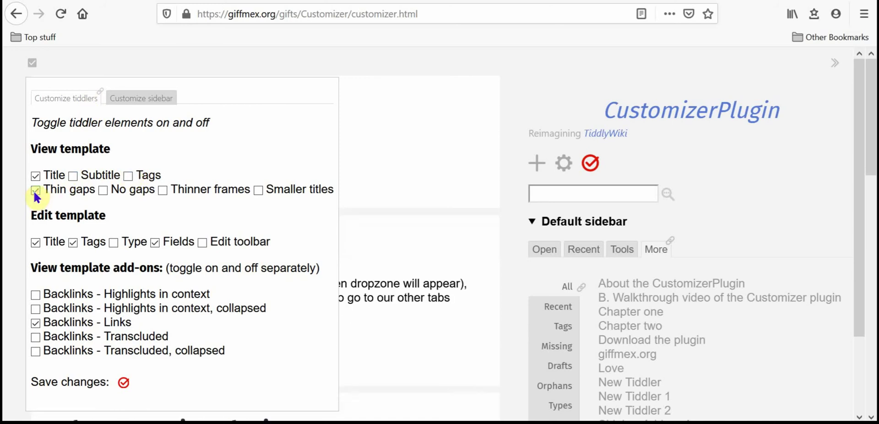
pyautogui.click(162, 190)
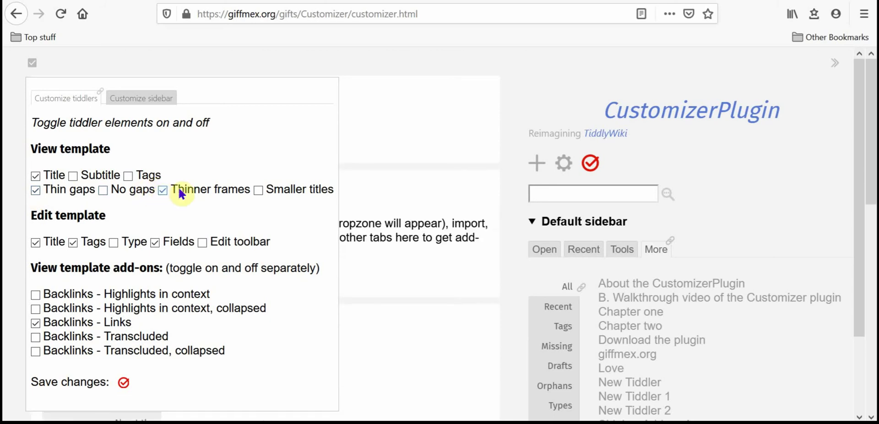
pyautogui.click(258, 190)
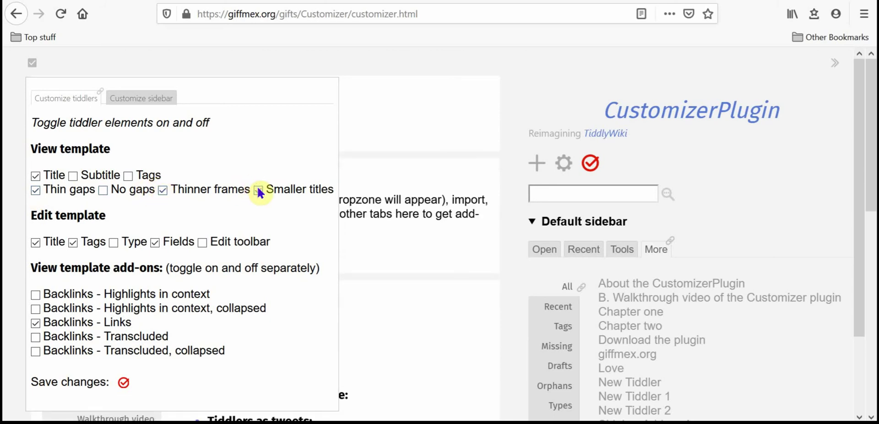
pyautogui.click(376, 109)
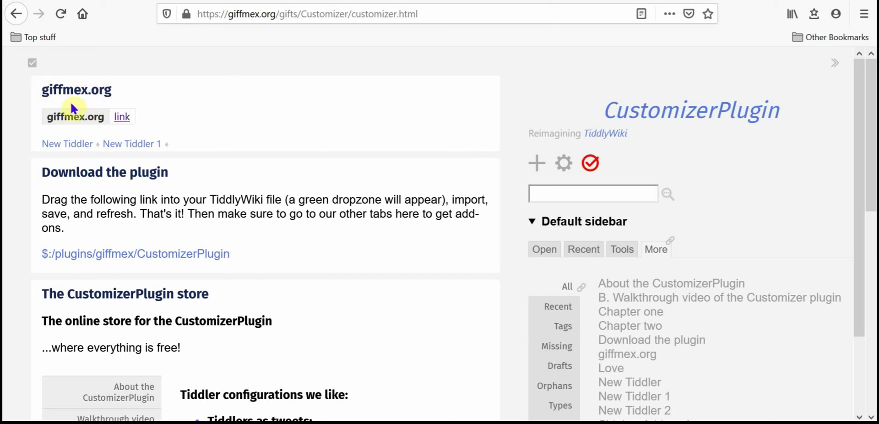
# Try No gaps instead of Thin gaps, and turn off the Backlinks - Links add-on
pyautogui.click(31, 63)
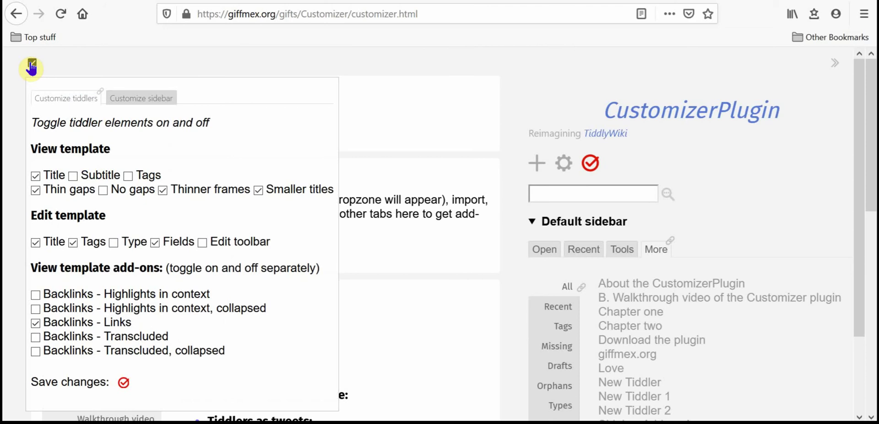
pyautogui.click(35, 188)
pyautogui.click(102, 189)
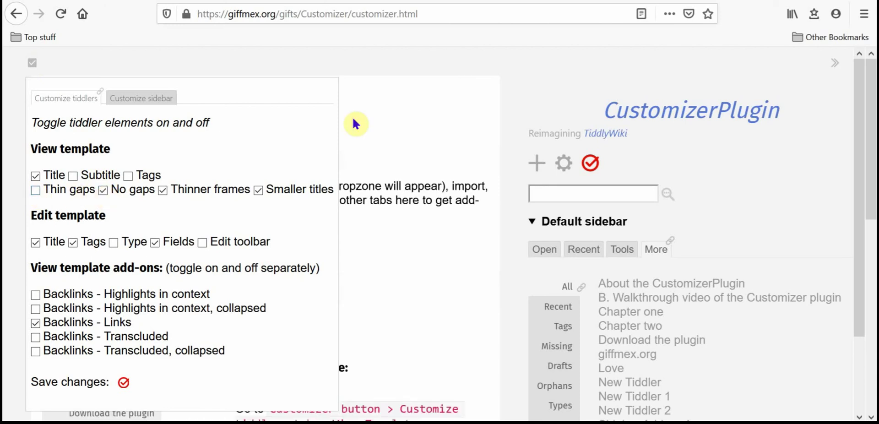
pyautogui.click(414, 109)
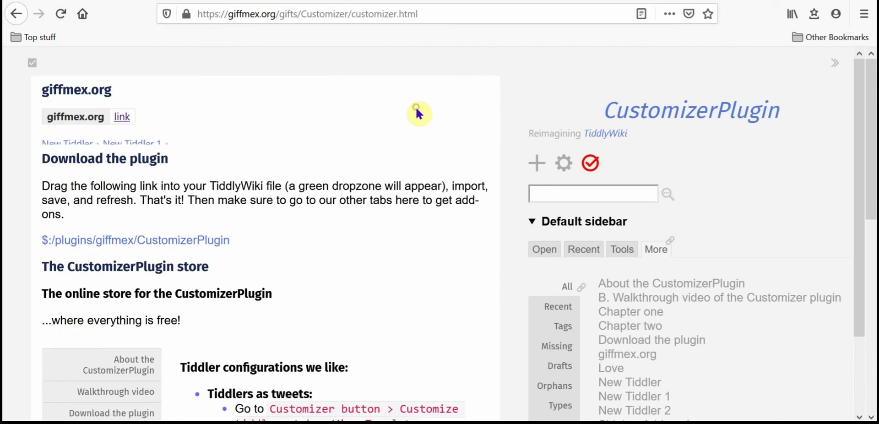
pyautogui.click(37, 70)
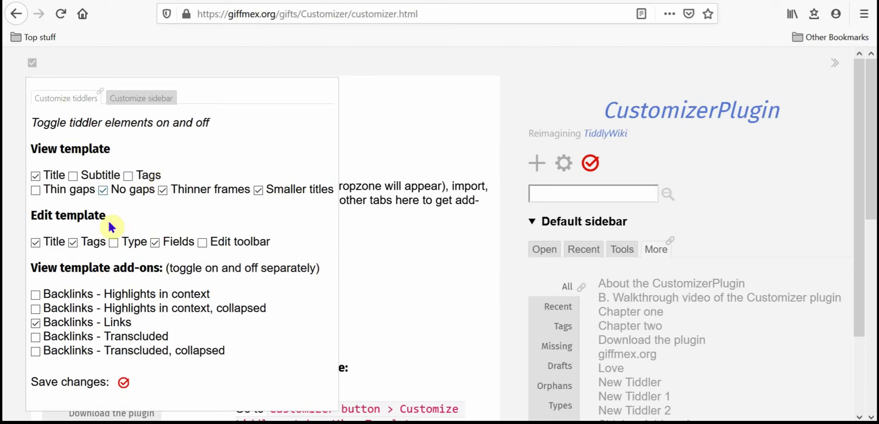
pyautogui.click(36, 323)
pyautogui.click(344, 112)
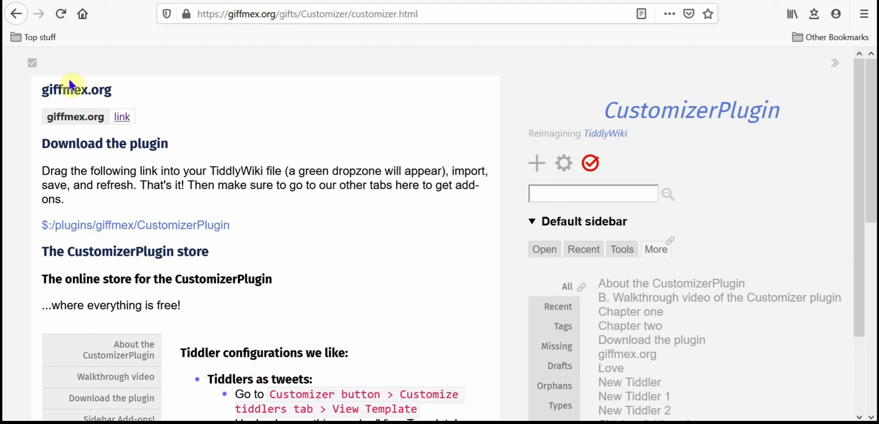
# Hide tiddler titles and switch the separation back to Thin gaps
pyautogui.click(32, 63)
pyautogui.click(34, 174)
pyautogui.click(392, 88)
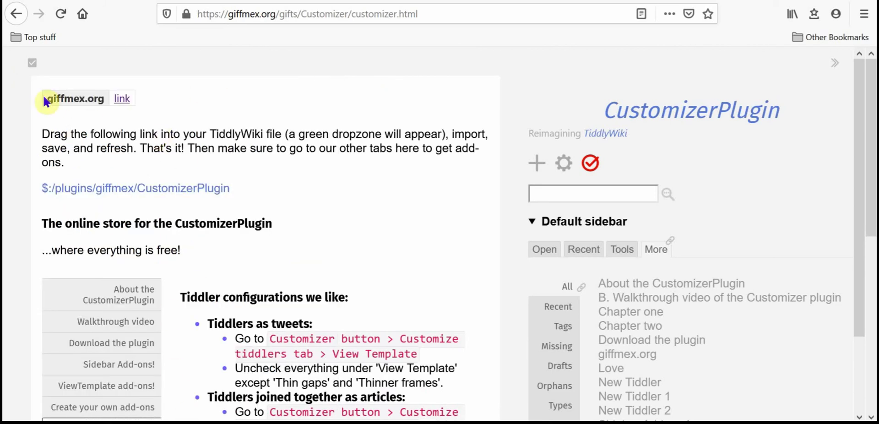
pyautogui.click(32, 64)
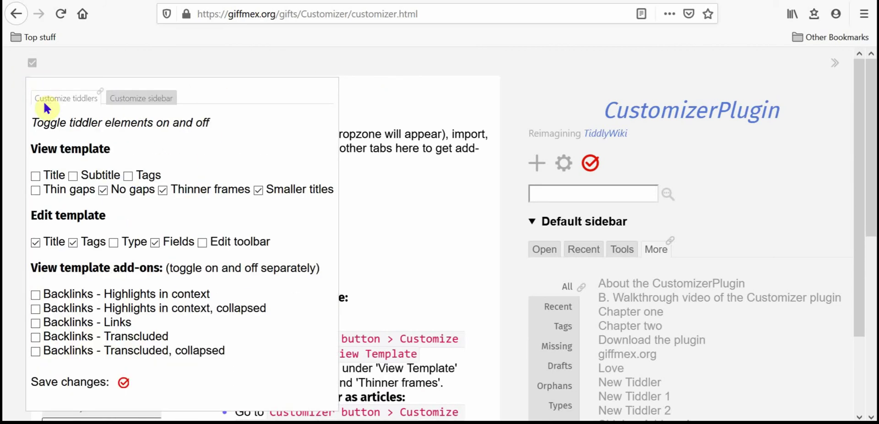
pyautogui.click(35, 191)
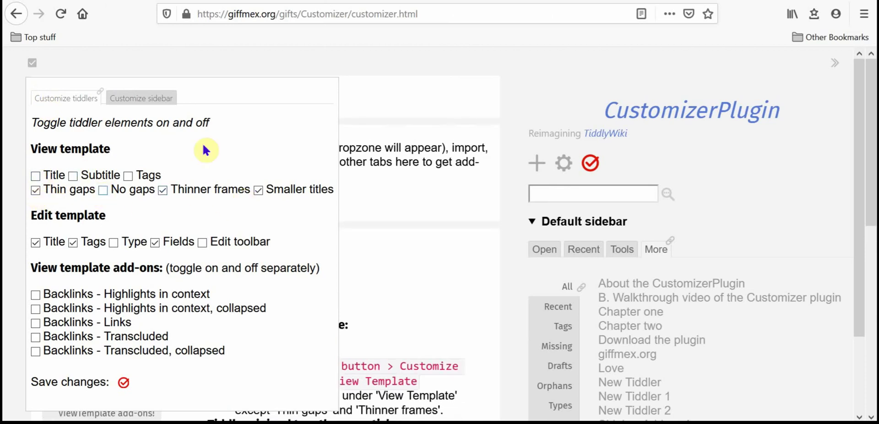
pyautogui.click(402, 102)
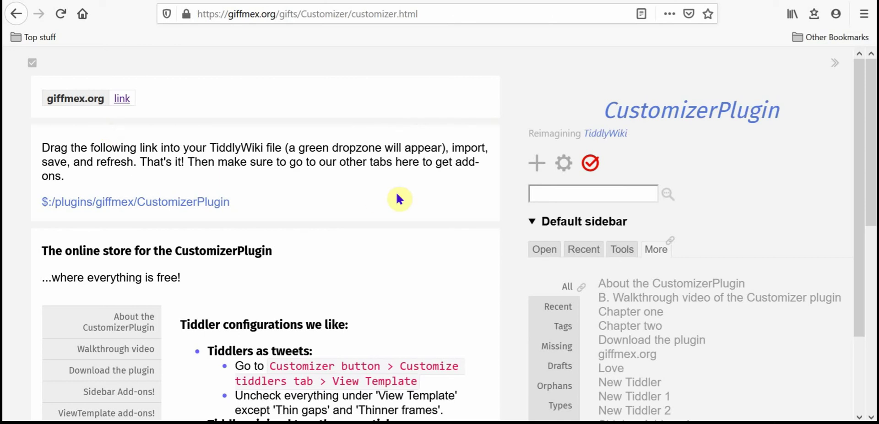
# Open the giffmex.org tiddler for editing and show the content type field
pyautogui.click(32, 63)
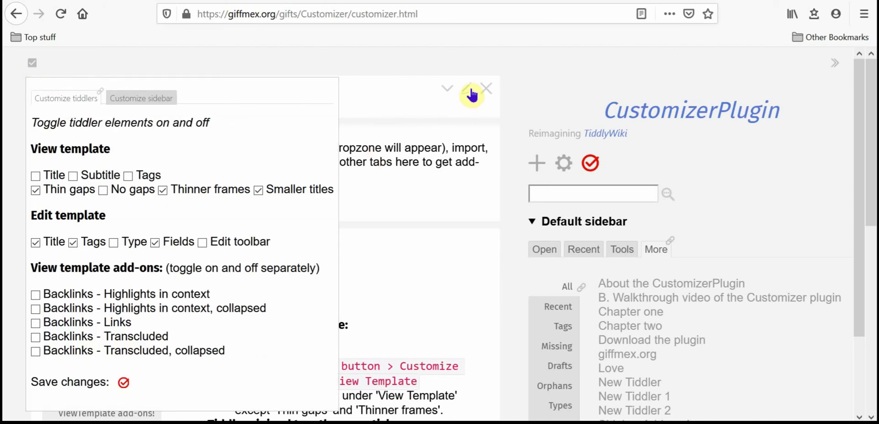
pyautogui.click(469, 89)
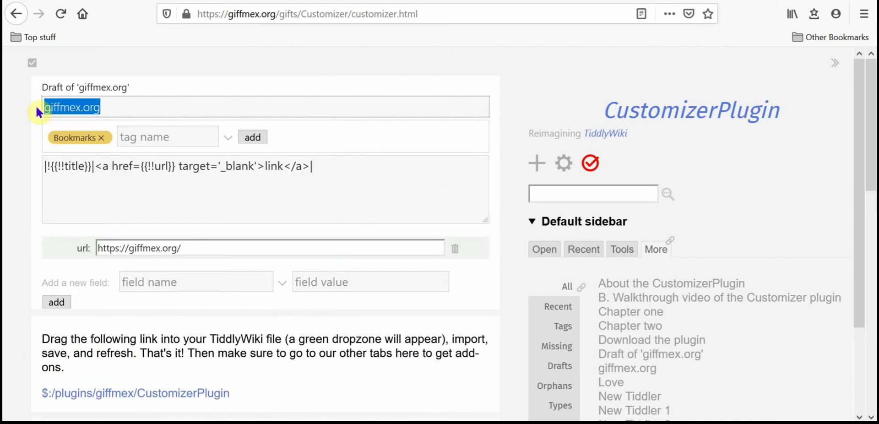
pyautogui.click(32, 64)
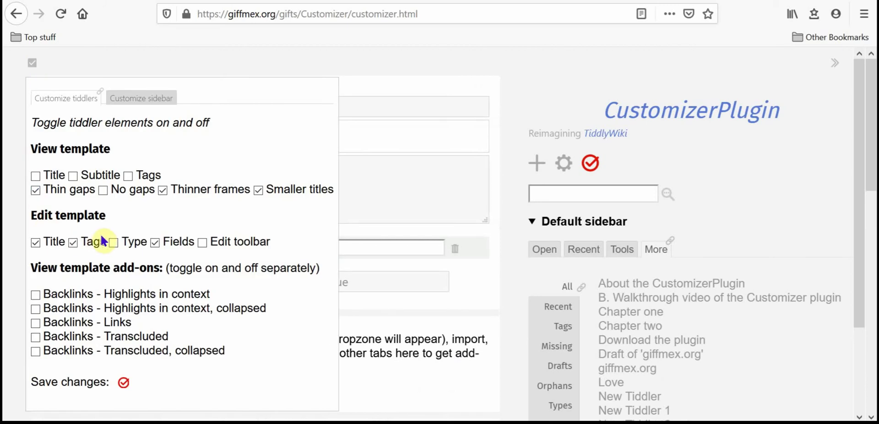
pyautogui.click(113, 241)
pyautogui.click(200, 243)
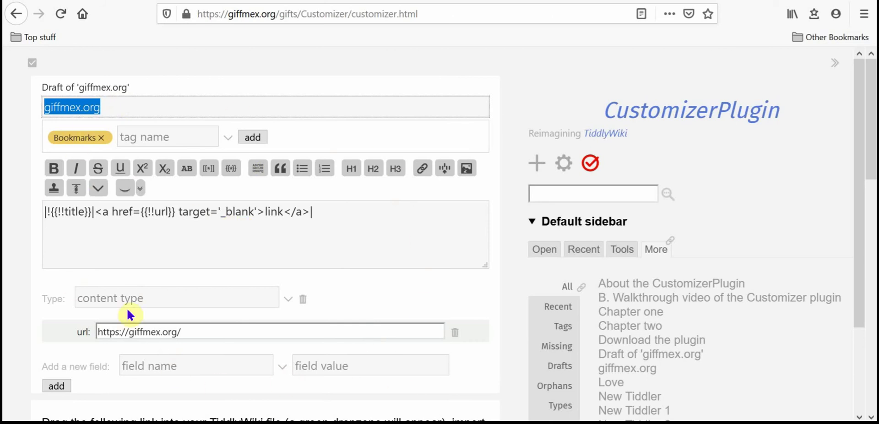
# Hide the editor's Title, Tags, Type, Fields and Edit toolbar, and make the text area taller
pyautogui.click(32, 62)
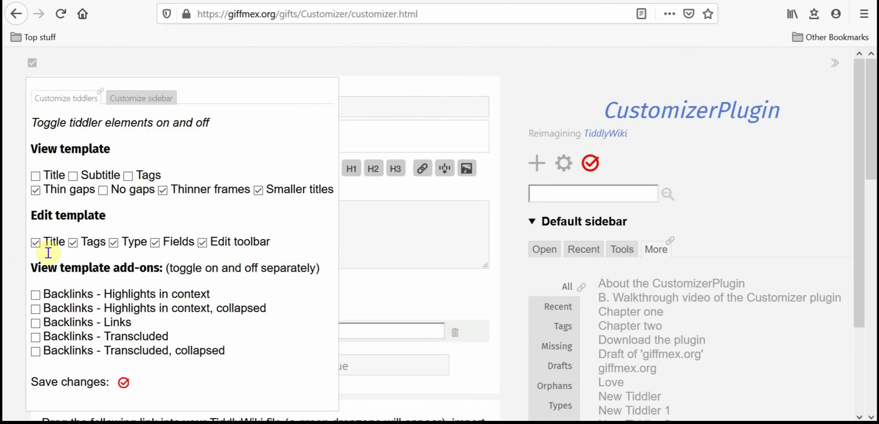
pyautogui.click(35, 242)
pyautogui.click(73, 242)
pyautogui.click(113, 242)
pyautogui.click(155, 242)
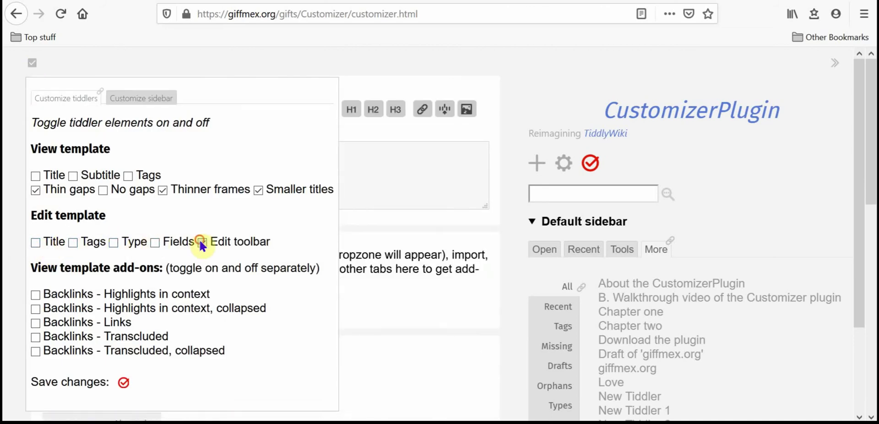
pyautogui.click(202, 242)
pyautogui.click(369, 149)
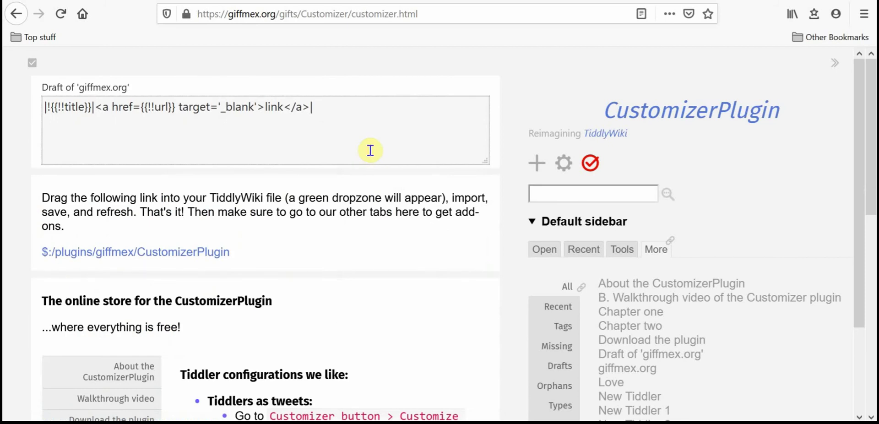
pyautogui.moveTo(481, 162); pyautogui.dragTo(398, 285)
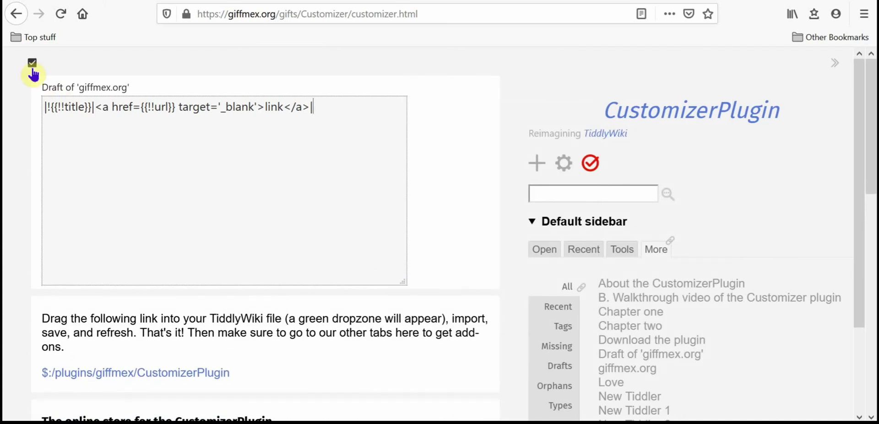
# Finish editing giffmex.org and open the giffmex.org tiddler again
pyautogui.click(465, 89)
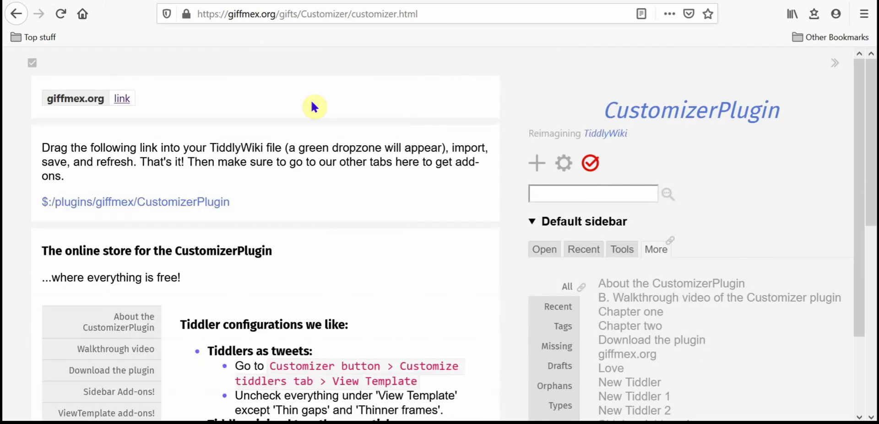
pyautogui.click(30, 64)
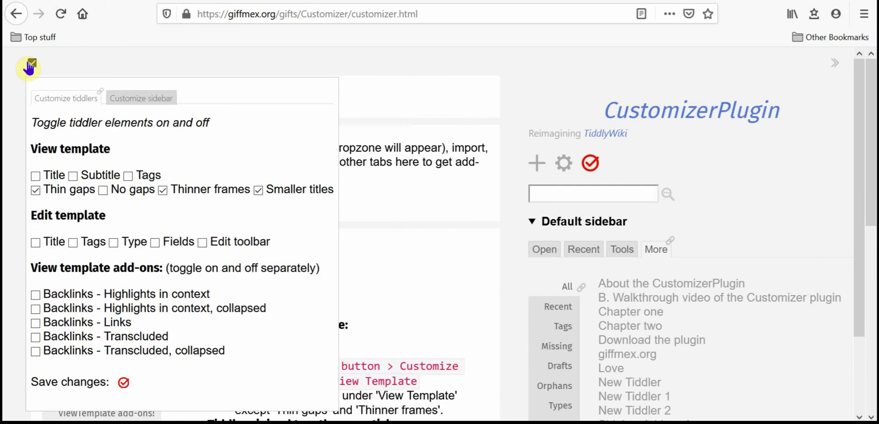
pyautogui.click(414, 181)
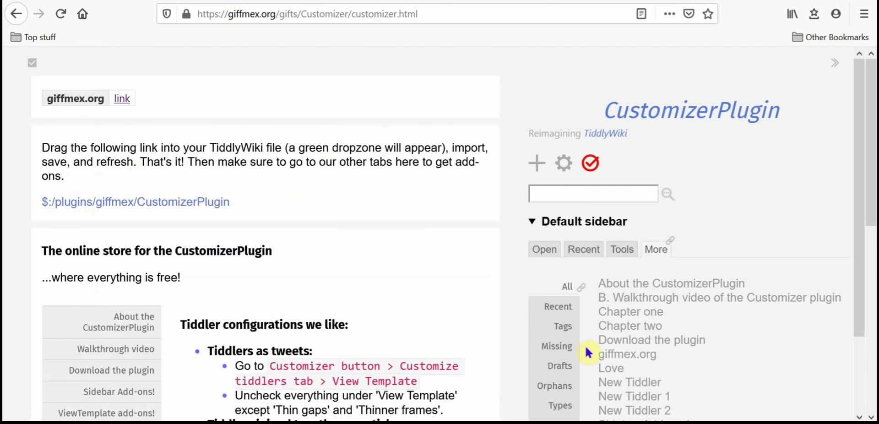
pyautogui.click(615, 353)
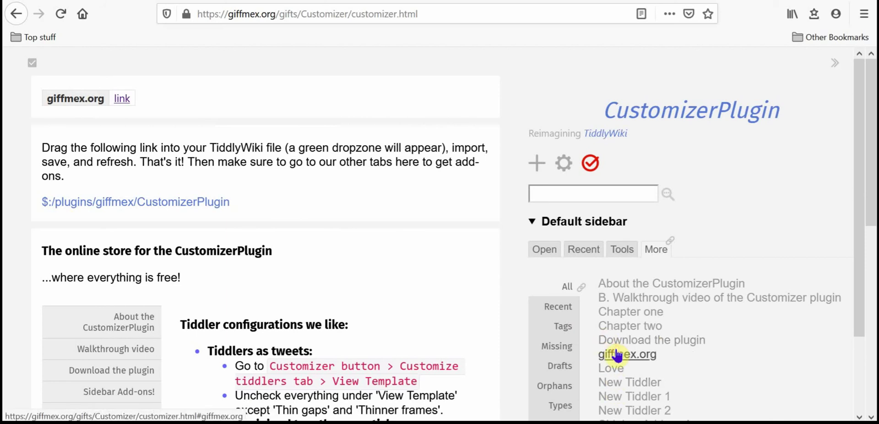
pyautogui.moveTo(871, 184); pyautogui.dragTo(863, 9)
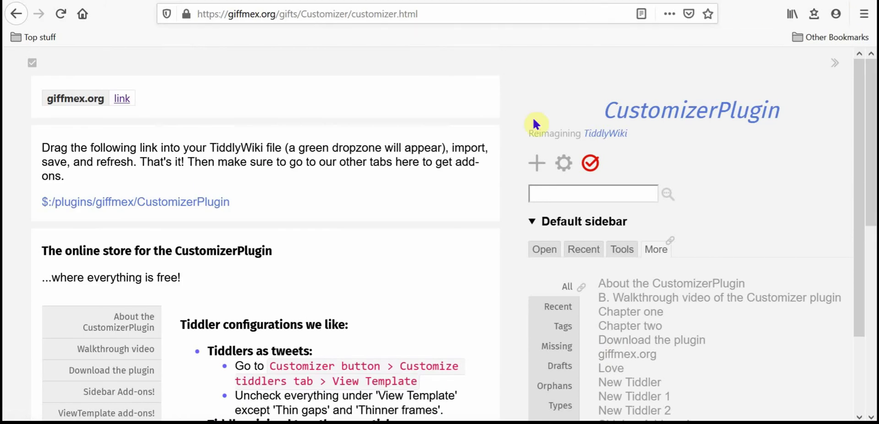
# Tick Backlinks - Links and Title so tiddlers show titles and backlink lists
pyautogui.click(32, 63)
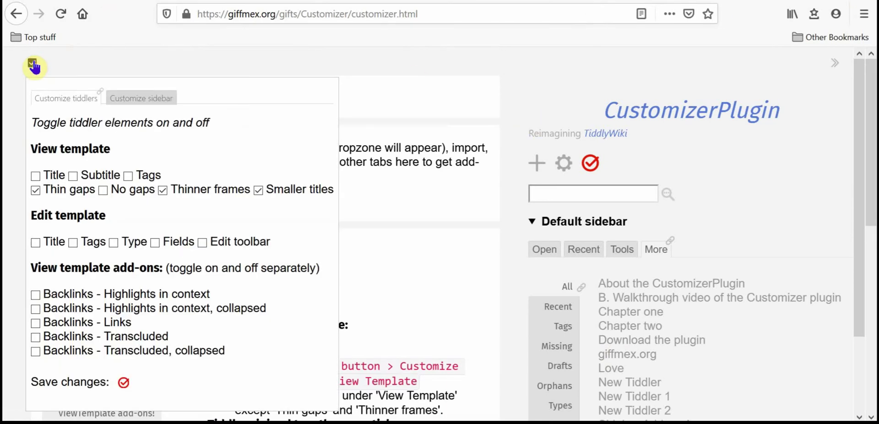
pyautogui.click(36, 323)
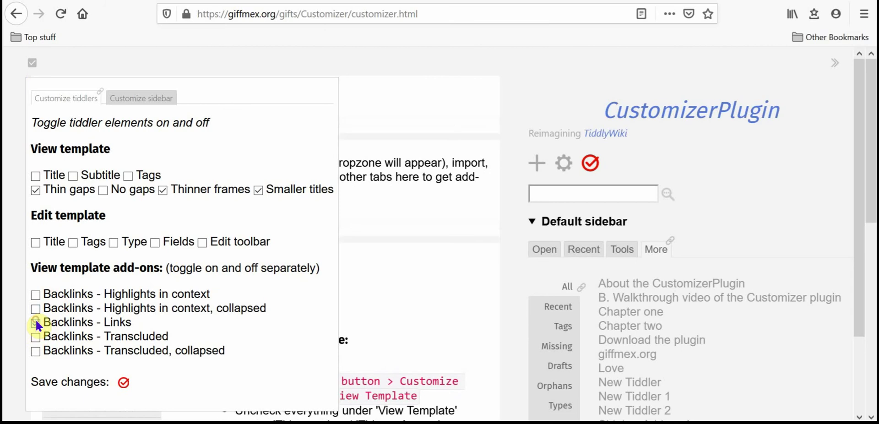
pyautogui.click(32, 174)
pyautogui.click(348, 119)
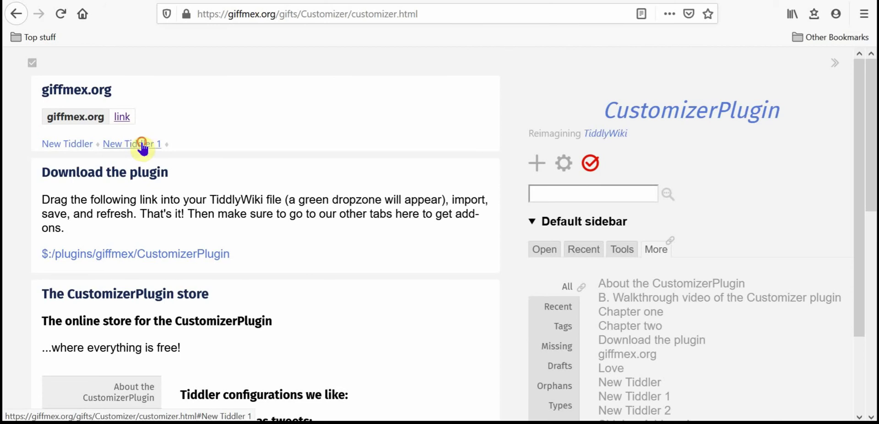
# Open New Tiddler 1 and follow its link to the giffmex.org tiddler
pyautogui.click(138, 144)
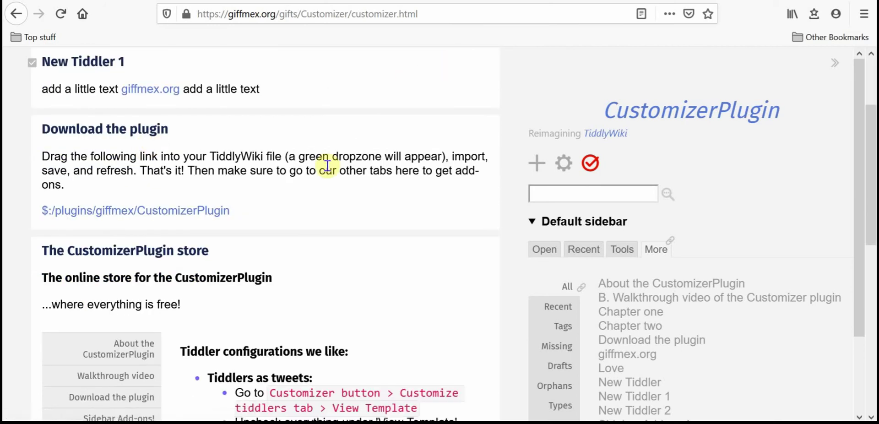
pyautogui.click(152, 89)
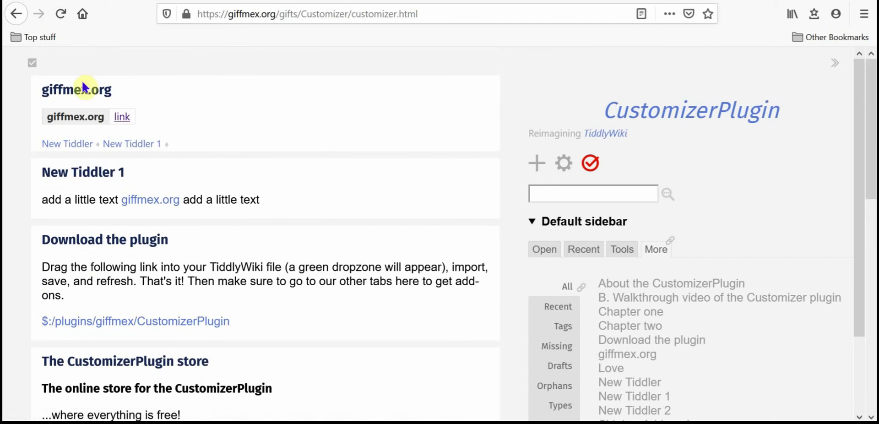
pyautogui.click(32, 64)
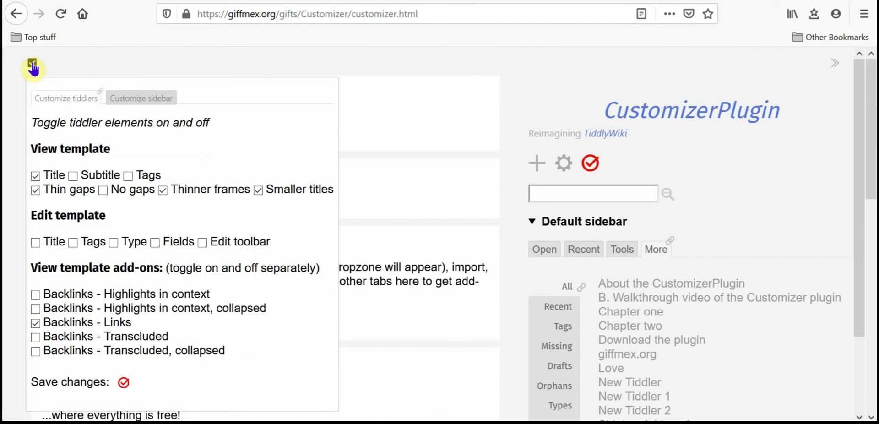
pyautogui.click(380, 120)
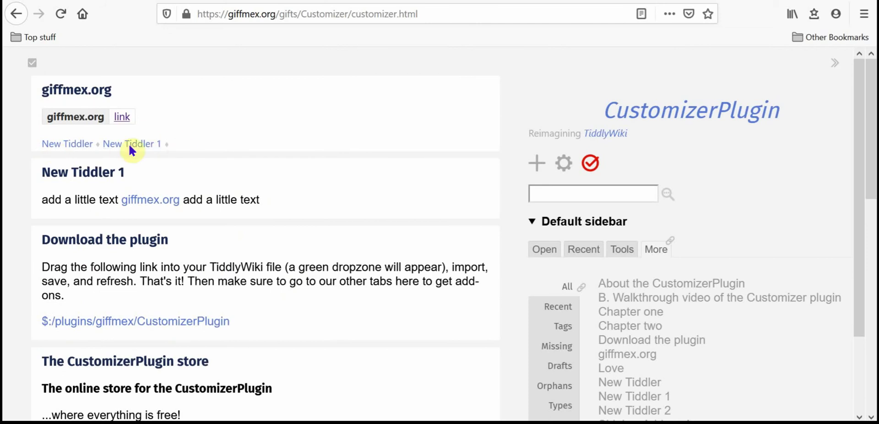
pyautogui.click(32, 63)
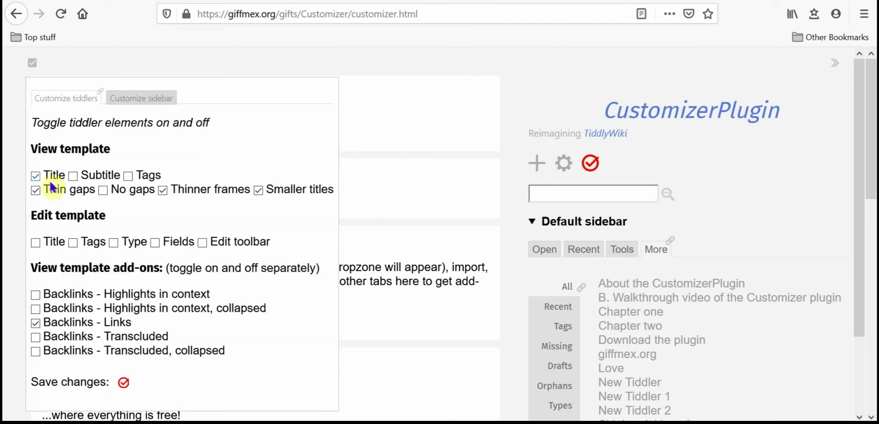
# Replace Backlinks - Links with the Backlinks - Transcluded, collapsed add-on
pyautogui.click(35, 323)
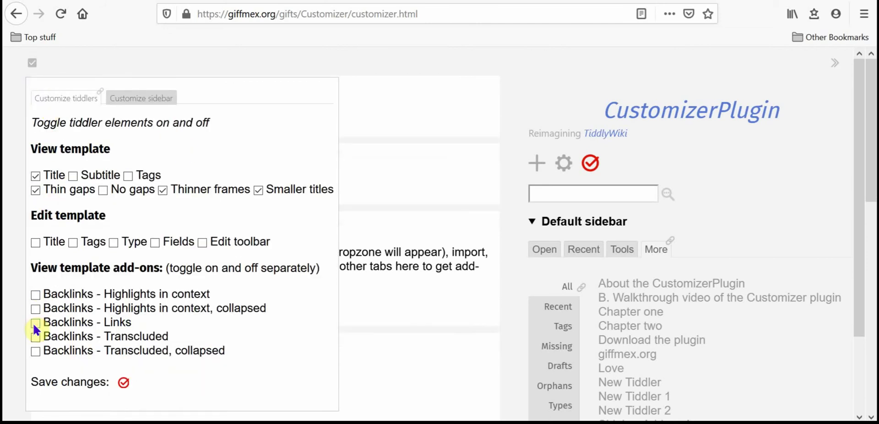
pyautogui.click(34, 351)
pyautogui.click(415, 118)
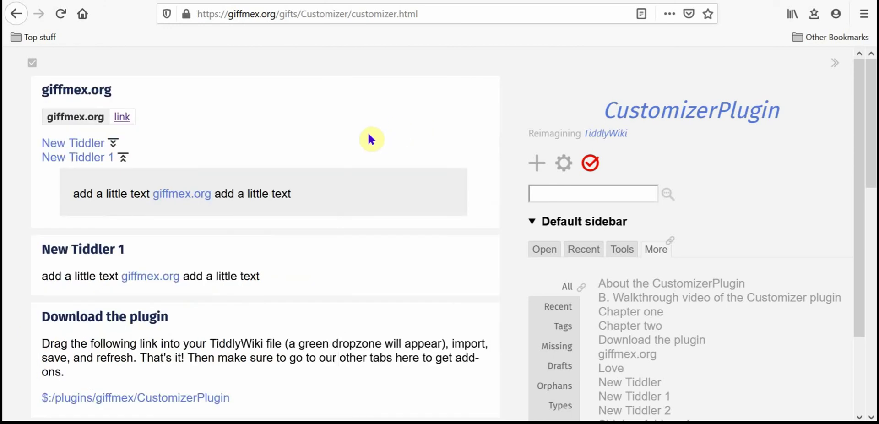
# Expand both the New Tiddler and New Tiddler 1 transcluded backlink boxes
pyautogui.click(123, 158)
pyautogui.click(113, 144)
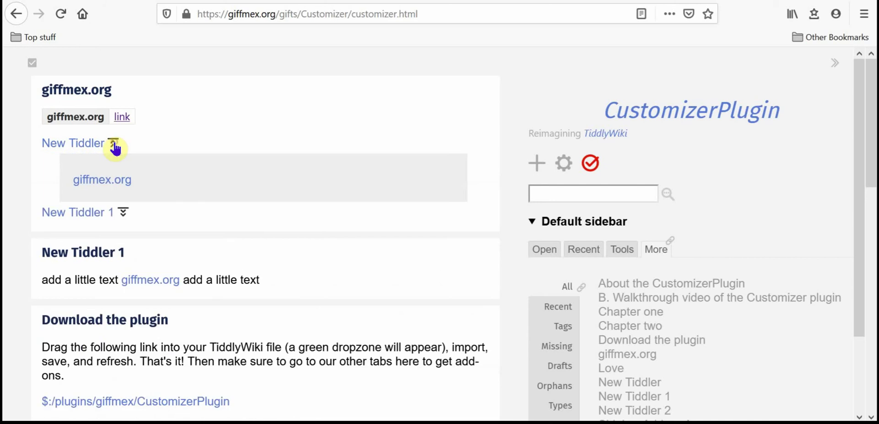
pyautogui.click(124, 213)
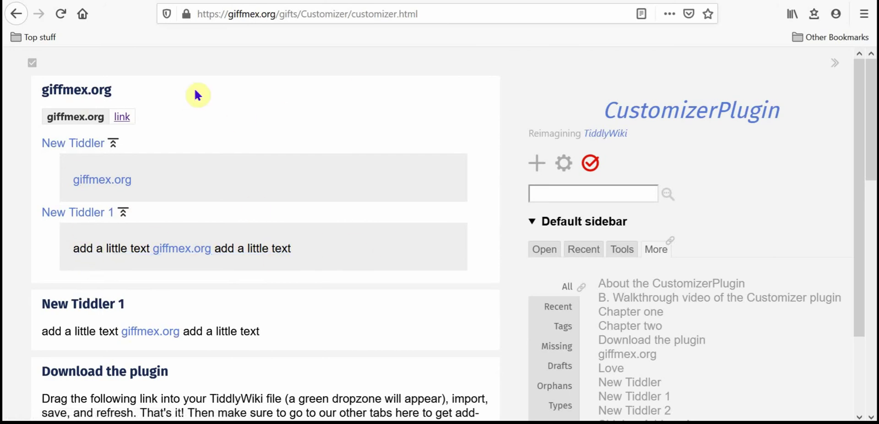
pyautogui.click(33, 66)
# Switch backlinks to Highlights in context, collapsed, and toggle both context snippets
pyautogui.click(35, 350)
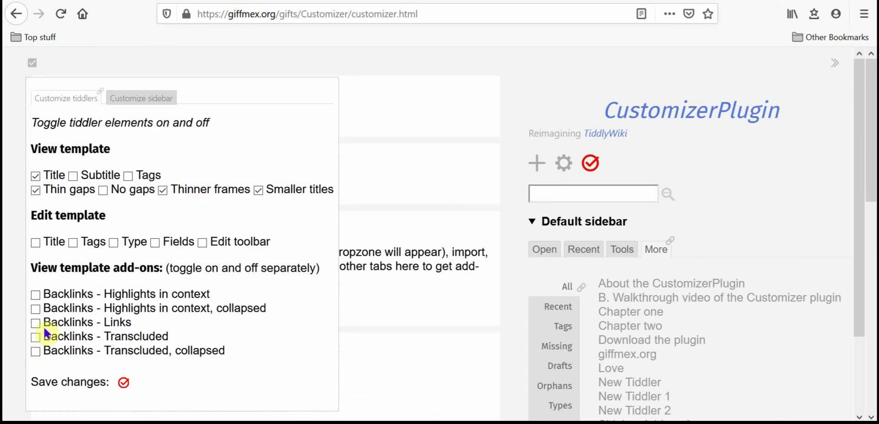
pyautogui.click(35, 308)
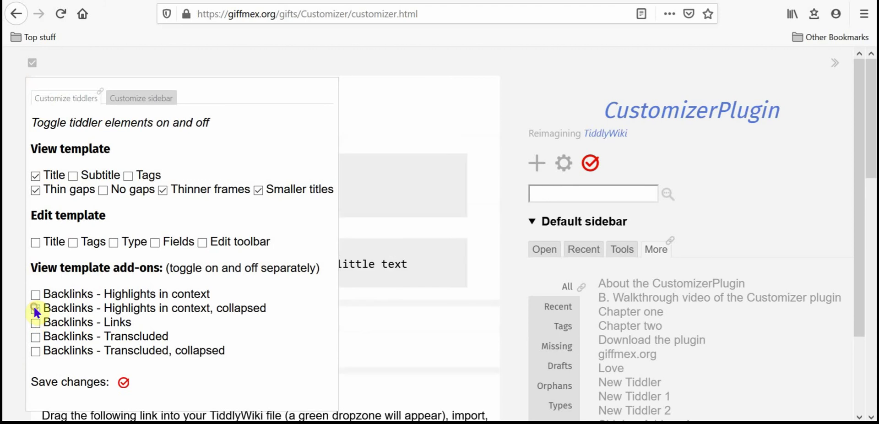
pyautogui.click(396, 156)
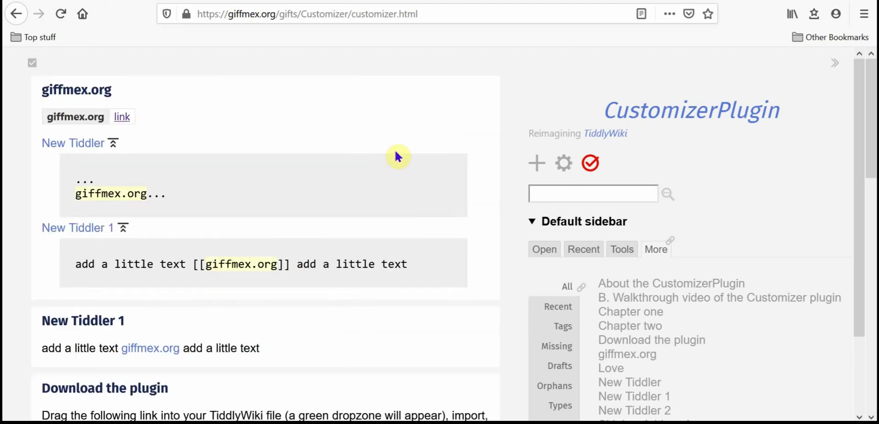
pyautogui.click(112, 143)
pyautogui.click(122, 157)
pyautogui.click(122, 156)
pyautogui.click(113, 142)
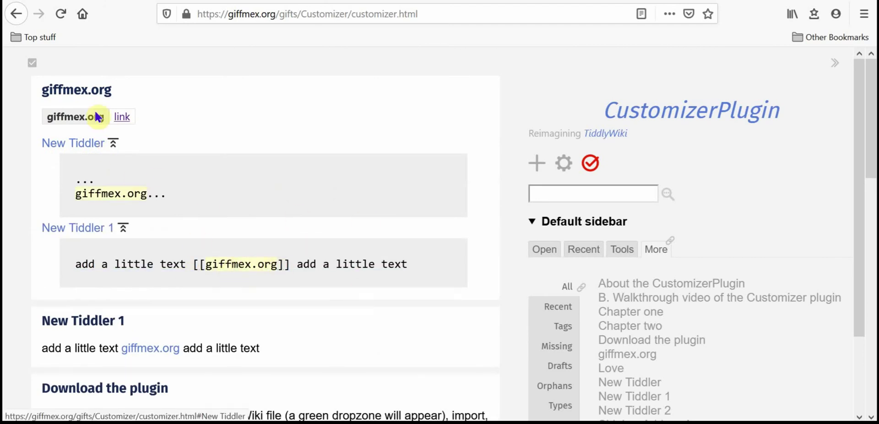
# Select the giffmex.org title, jump to New Tiddler 1 and close it
pyautogui.moveTo(39, 88); pyautogui.dragTo(112, 81)
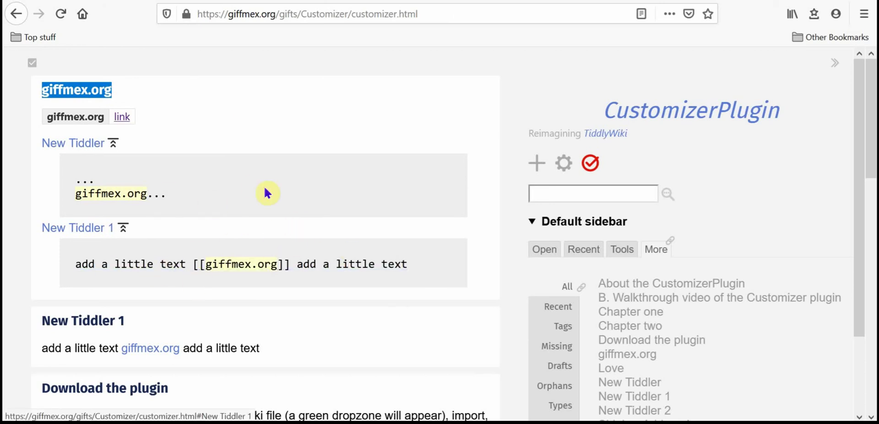
pyautogui.click(88, 228)
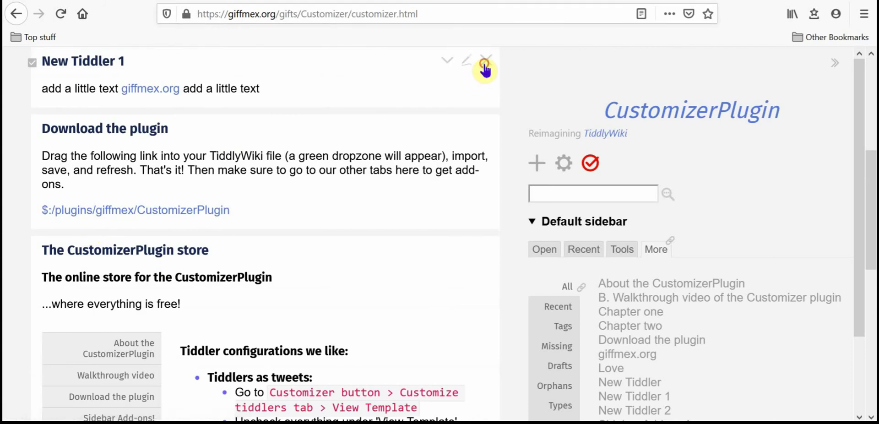
pyautogui.click(485, 60)
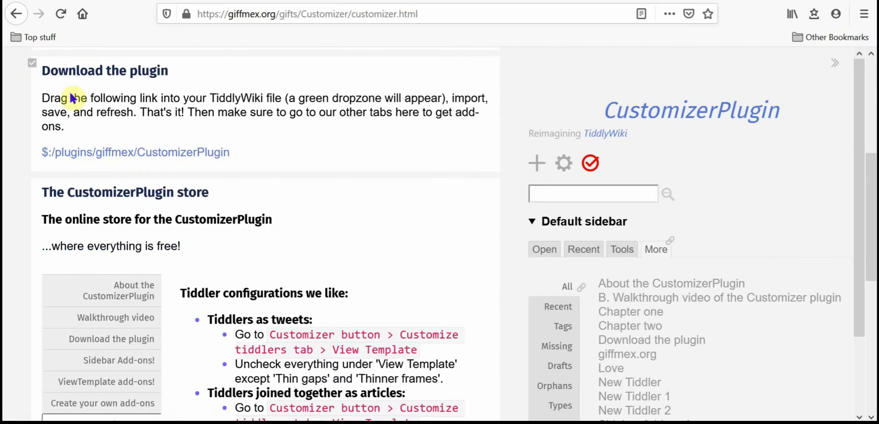
pyautogui.click(31, 69)
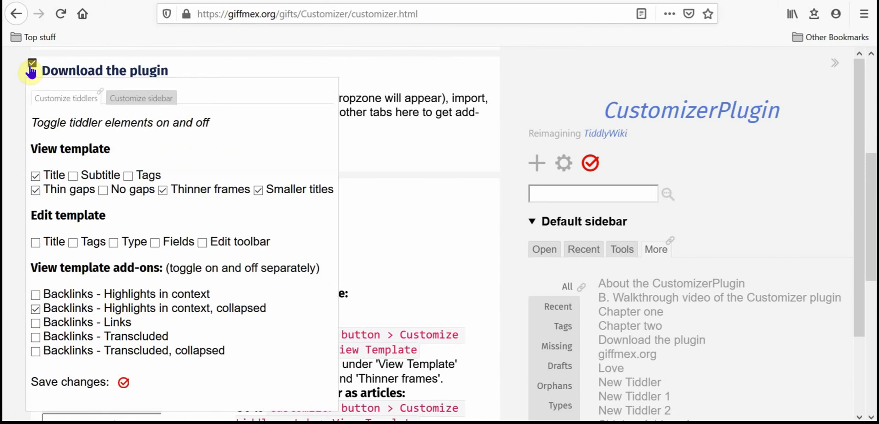
# Hide sidebar title, subtitle, page controls and search; make Default sidebar collapsible and add Advanced search
pyautogui.click(148, 98)
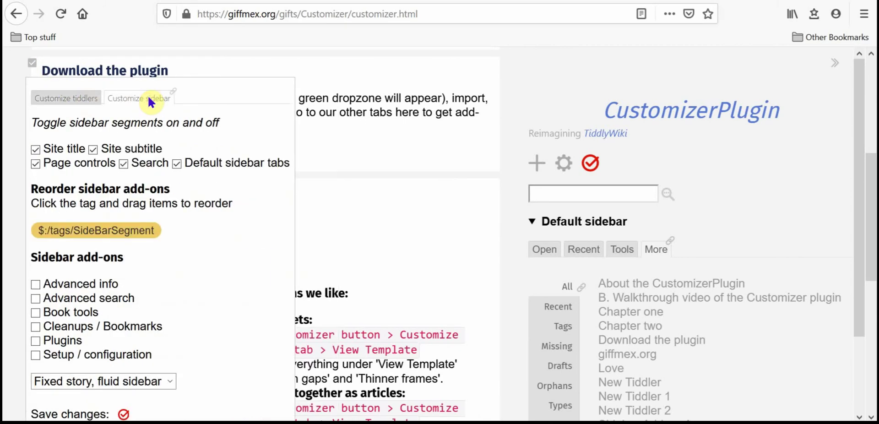
pyautogui.click(36, 150)
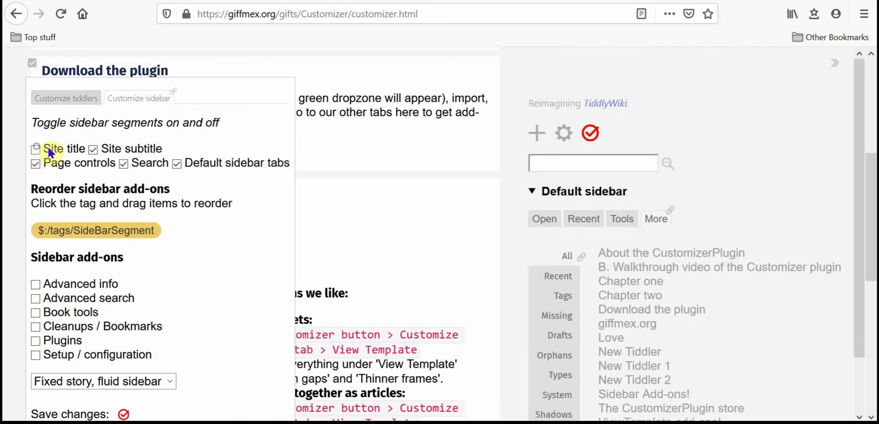
pyautogui.click(88, 145)
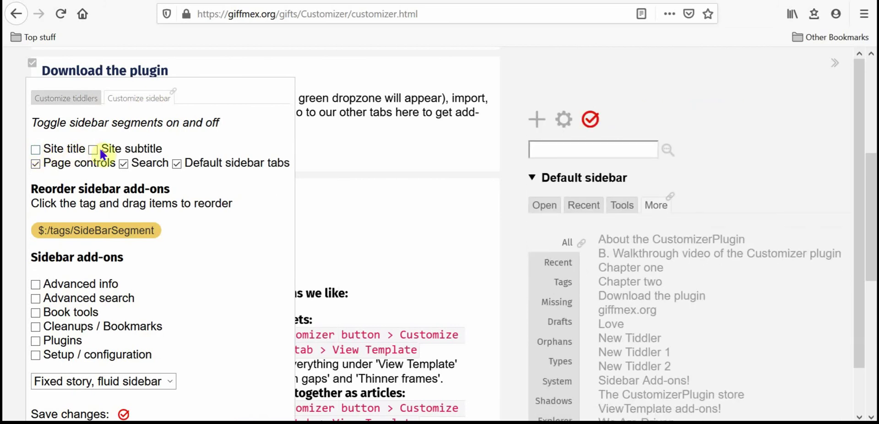
pyautogui.click(35, 161)
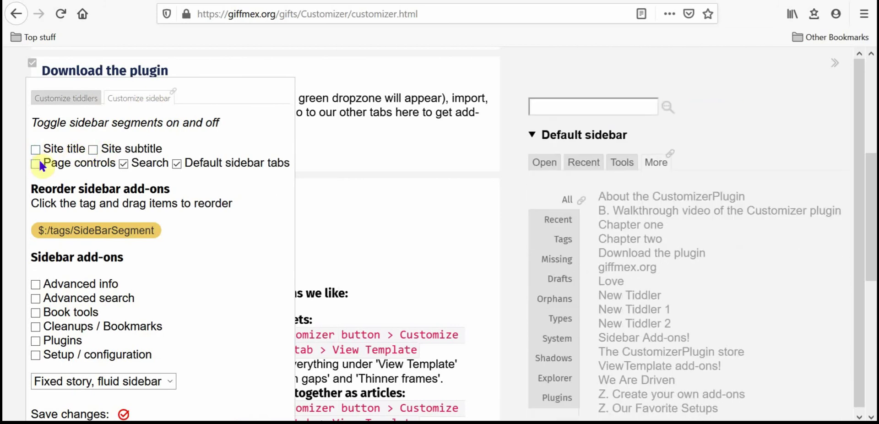
pyautogui.click(124, 161)
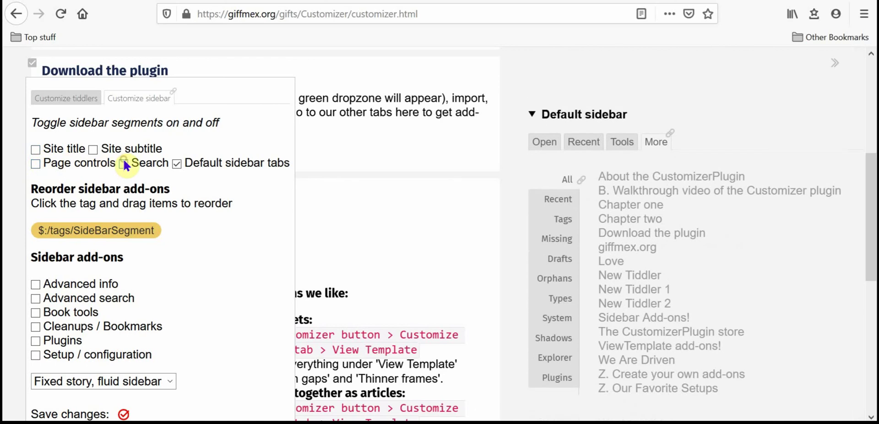
pyautogui.click(177, 164)
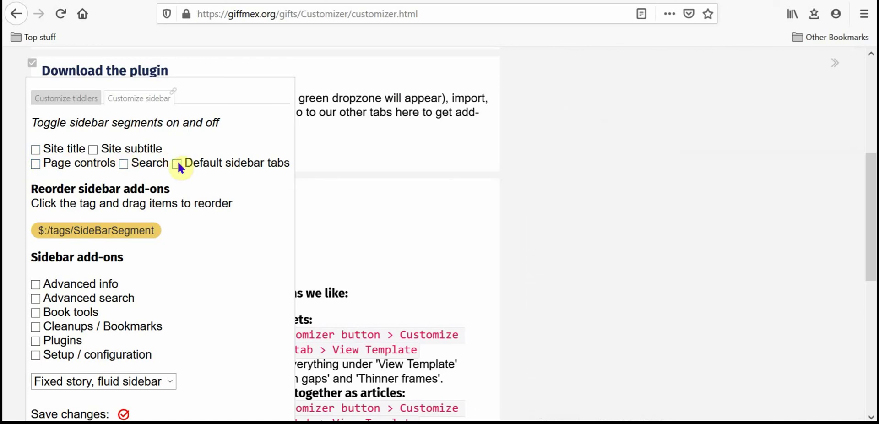
pyautogui.click(177, 163)
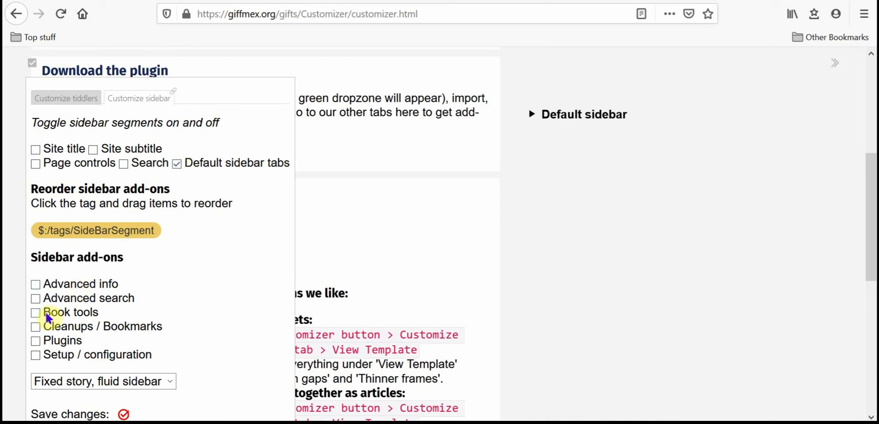
pyautogui.click(34, 297)
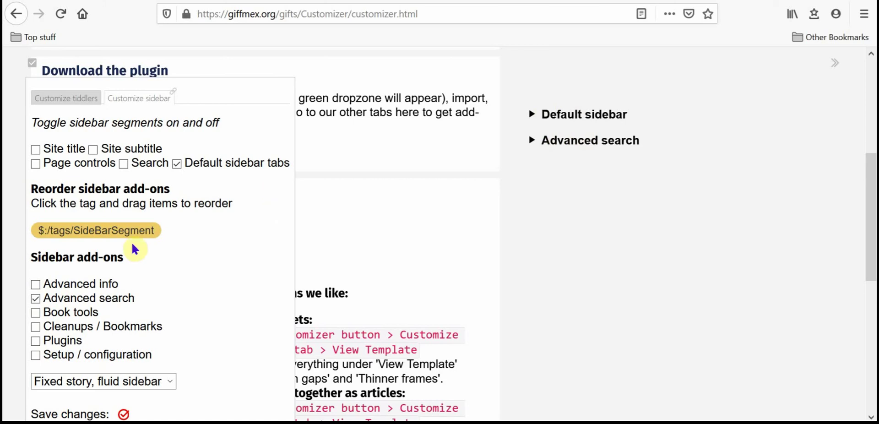
# Drag AdvancedSearchSidebar above DefaultSidebar in the $:/tags/SideBarSegment list
pyautogui.click(122, 232)
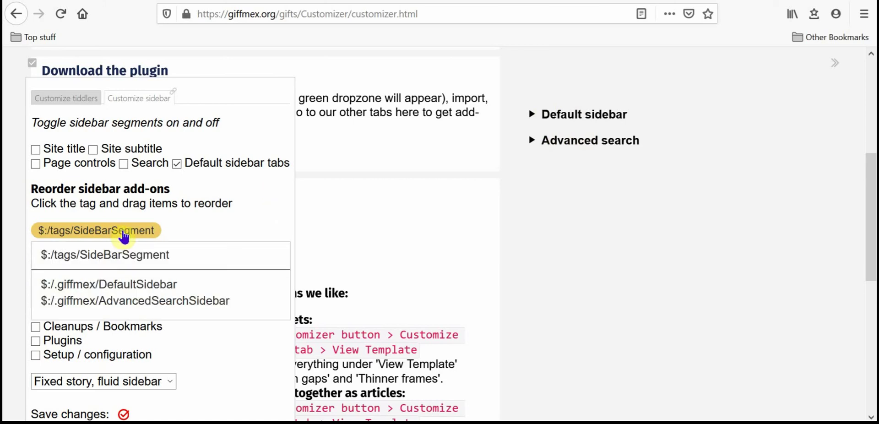
pyautogui.moveTo(130, 300); pyautogui.dragTo(131, 284)
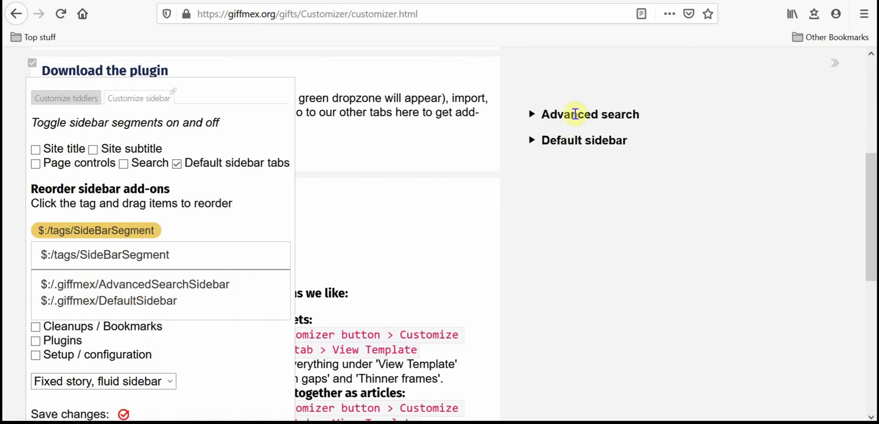
pyautogui.moveTo(198, 285); pyautogui.dragTo(198, 293)
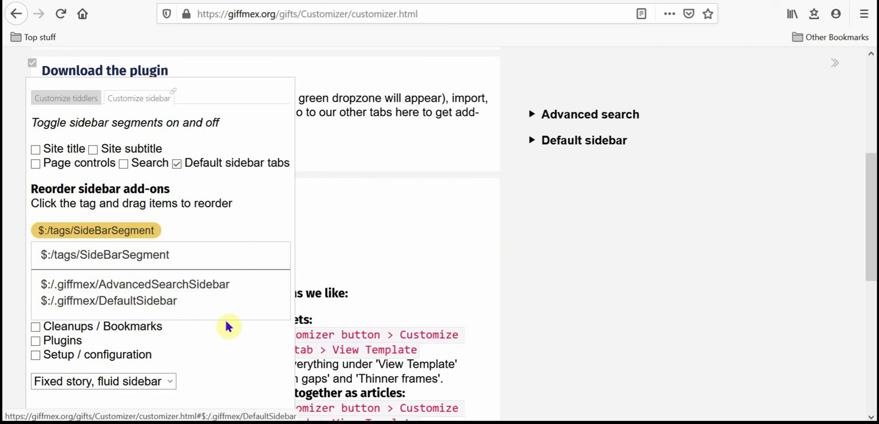
# Turn on the Advanced info, Book tools, Cleanups / Bookmarks, Plugins and Setup / configuration add-ons
pyautogui.click(219, 218)
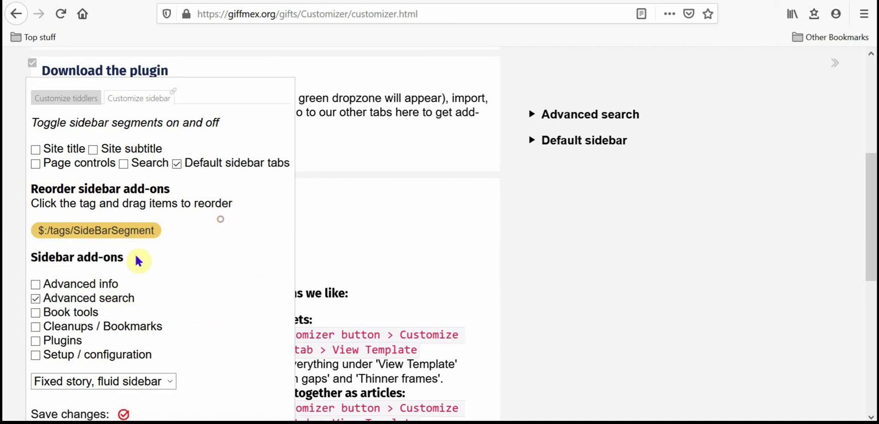
pyautogui.click(33, 284)
pyautogui.click(36, 312)
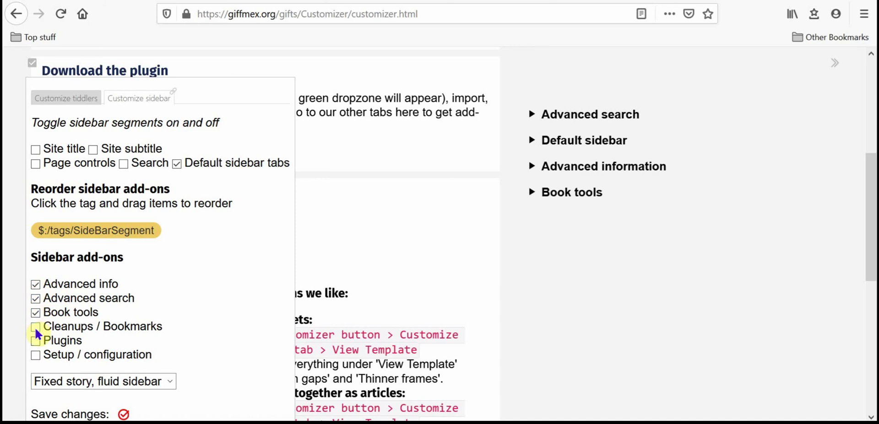
pyautogui.click(35, 326)
pyautogui.click(35, 340)
pyautogui.click(36, 353)
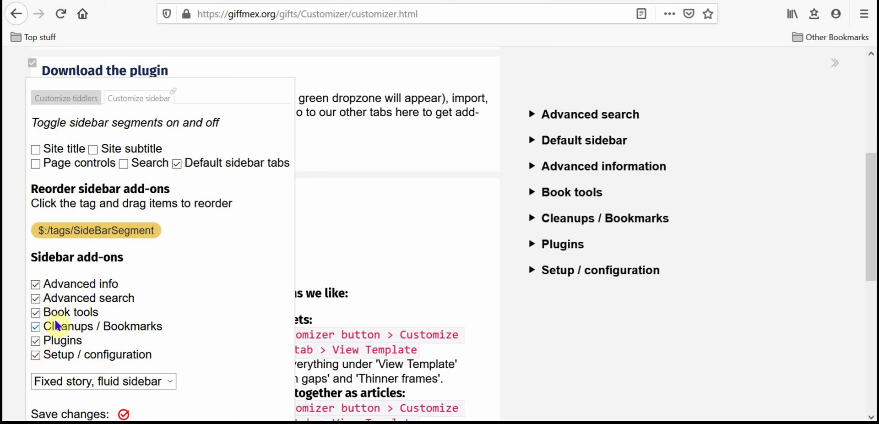
# Order segments: Setup / configuration, Plugins, Cleanups / Bookmarks, Book tools, then Advanced information last
pyautogui.click(83, 235)
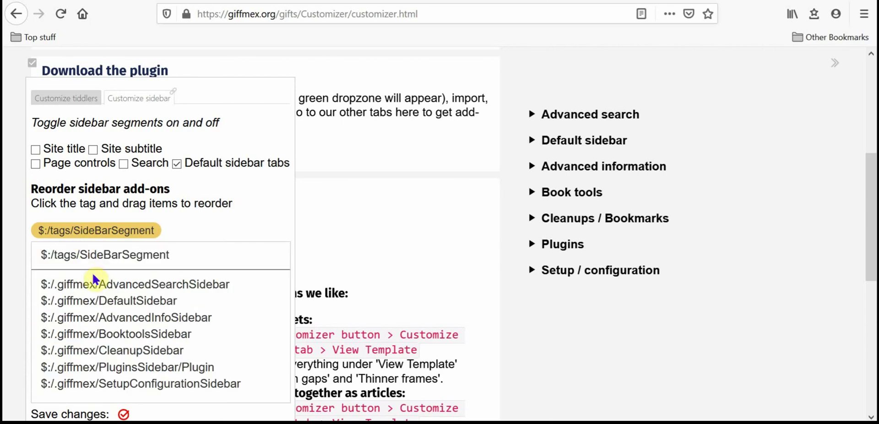
pyautogui.moveTo(113, 319); pyautogui.dragTo(127, 416)
pyautogui.moveTo(153, 376); pyautogui.dragTo(143, 327)
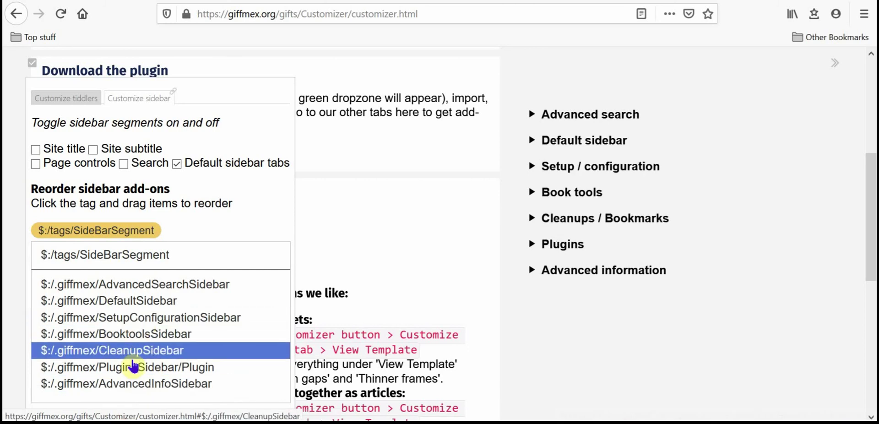
pyautogui.moveTo(139, 366); pyautogui.dragTo(135, 336)
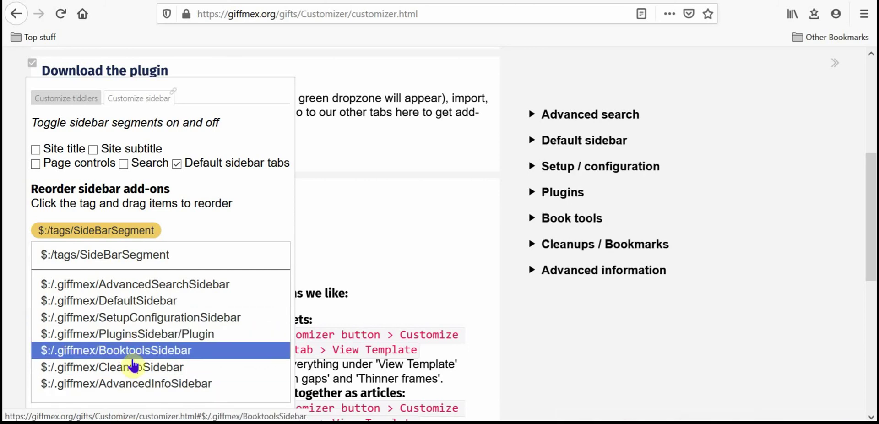
pyautogui.moveTo(130, 366); pyautogui.dragTo(132, 353)
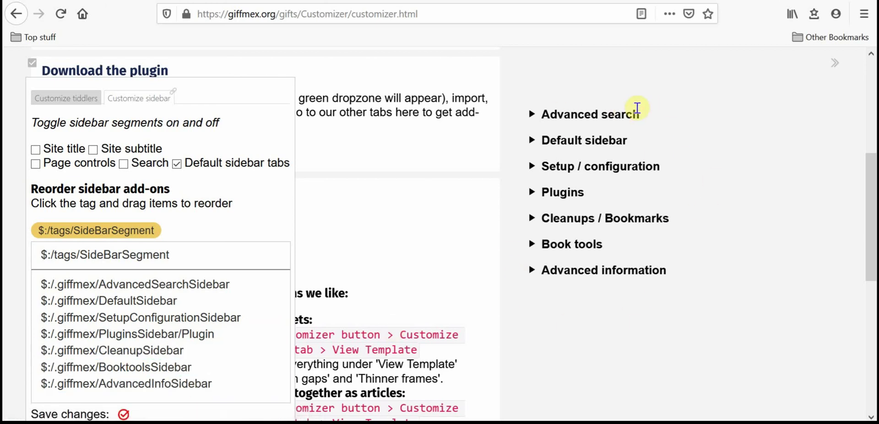
# Toggle the Advanced search and Default sidebar sections open and closed, ending with both collapsed
pyautogui.click(530, 114)
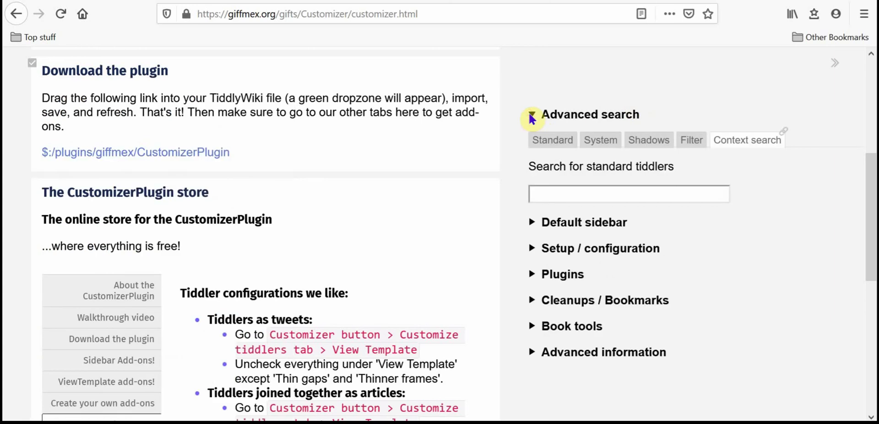
pyautogui.click(533, 114)
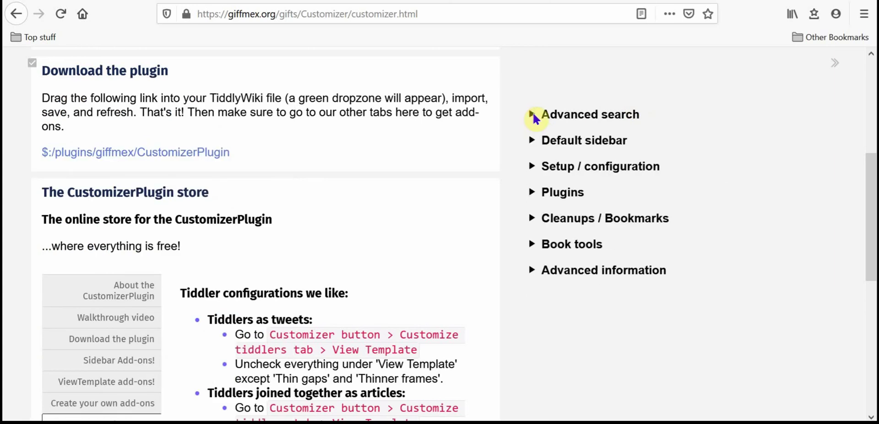
pyautogui.click(532, 114)
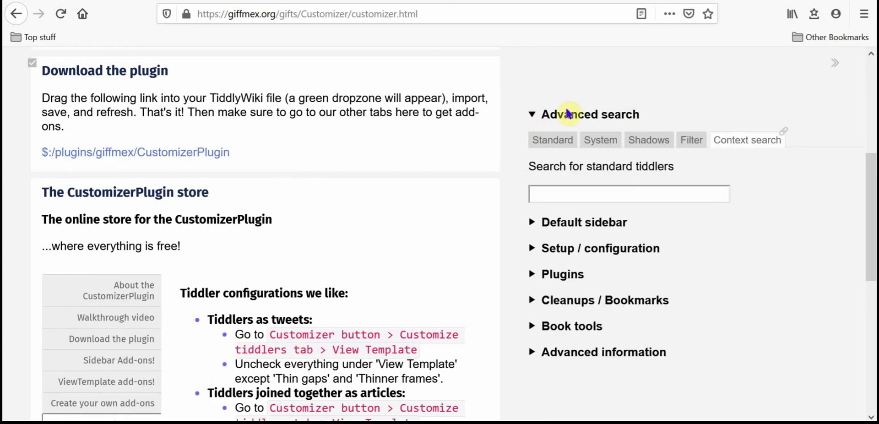
pyautogui.click(531, 222)
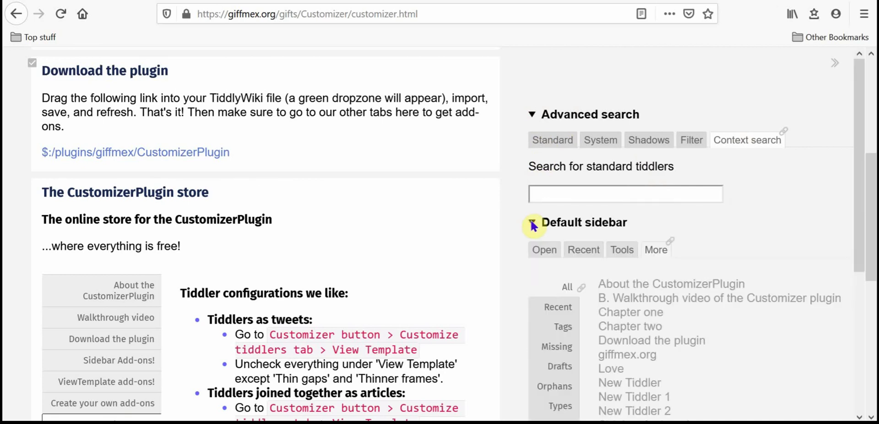
pyautogui.click(532, 223)
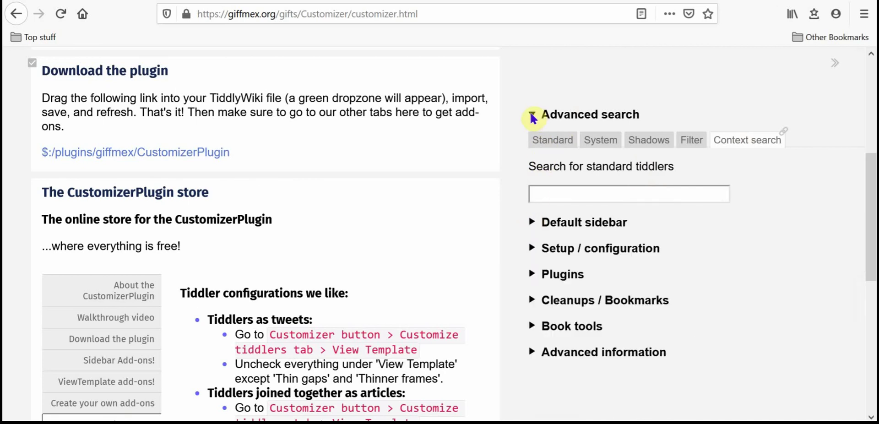
pyautogui.click(532, 115)
pyautogui.click(530, 115)
pyautogui.click(531, 114)
pyautogui.click(532, 167)
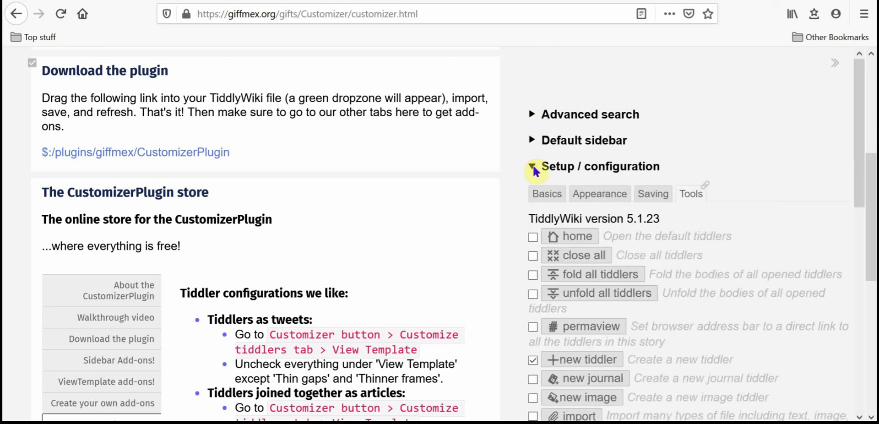
pyautogui.click(541, 191)
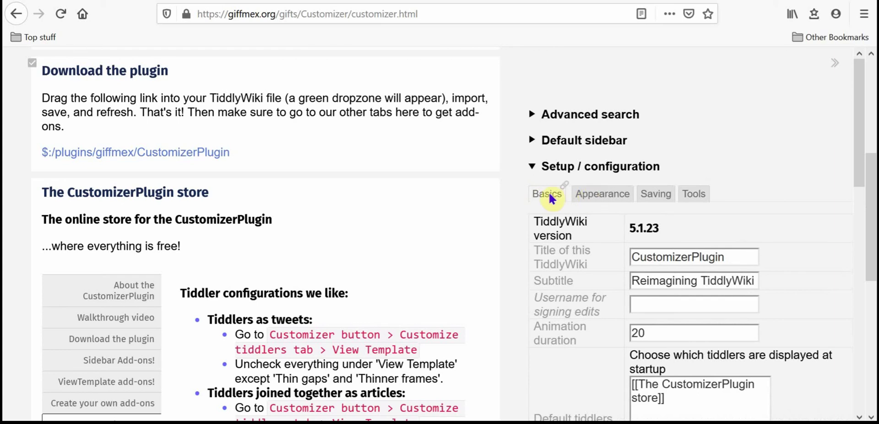
pyautogui.click(602, 193)
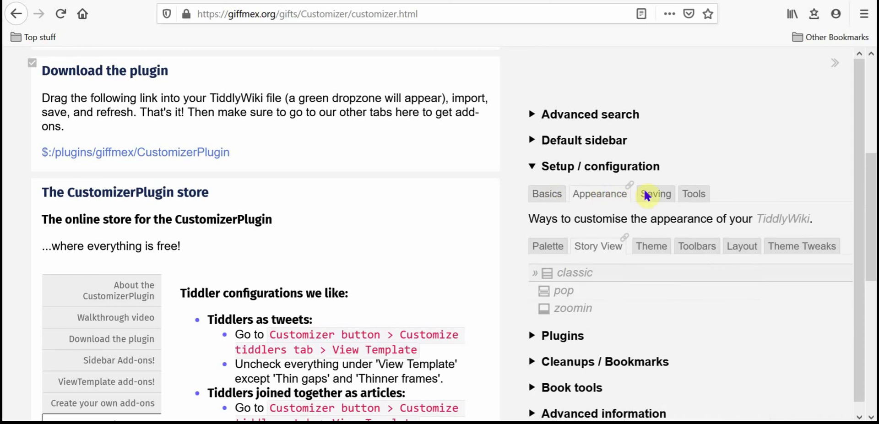
pyautogui.click(659, 199)
pyautogui.click(691, 193)
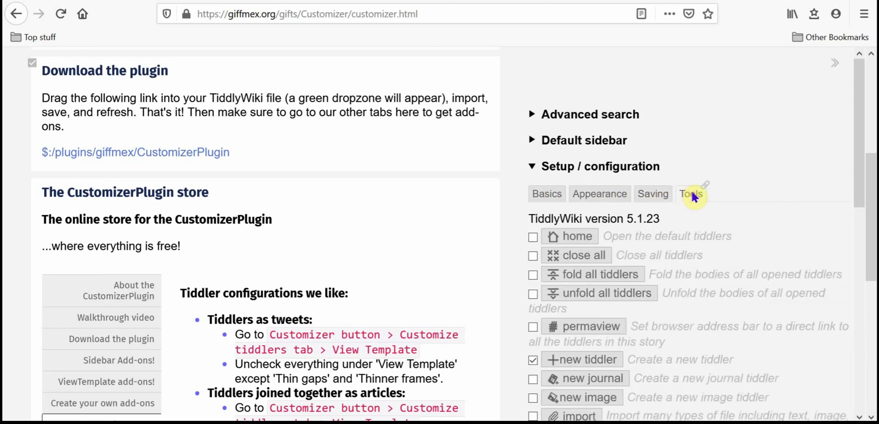
pyautogui.click(532, 166)
pyautogui.click(533, 193)
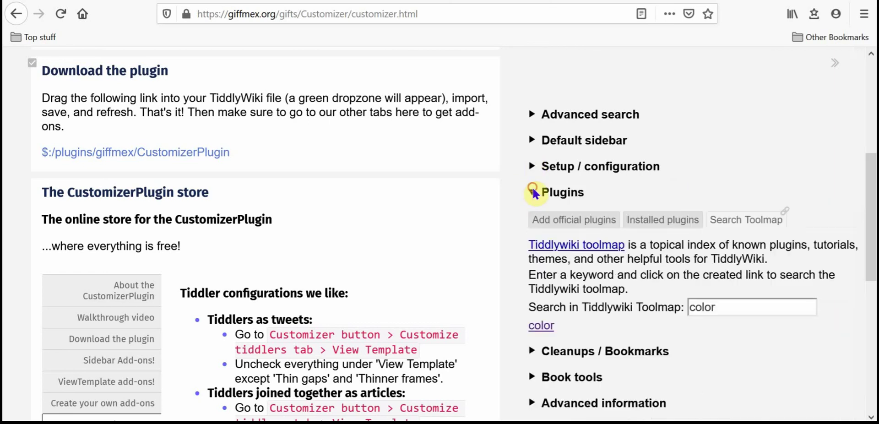
pyautogui.click(549, 218)
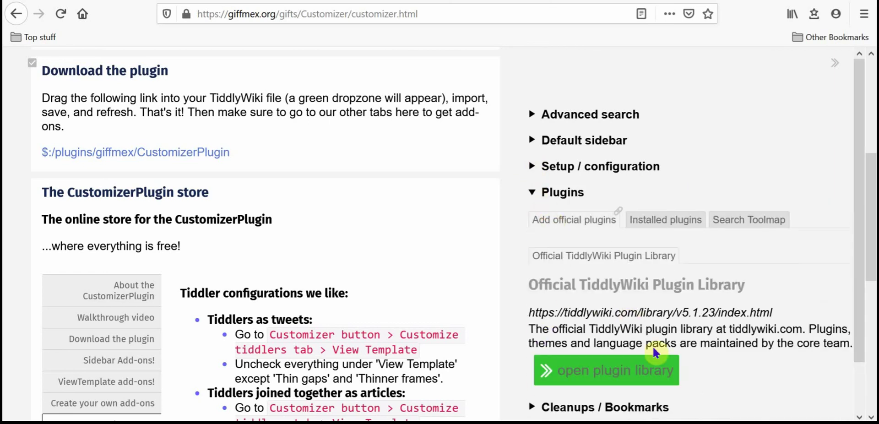
pyautogui.click(649, 219)
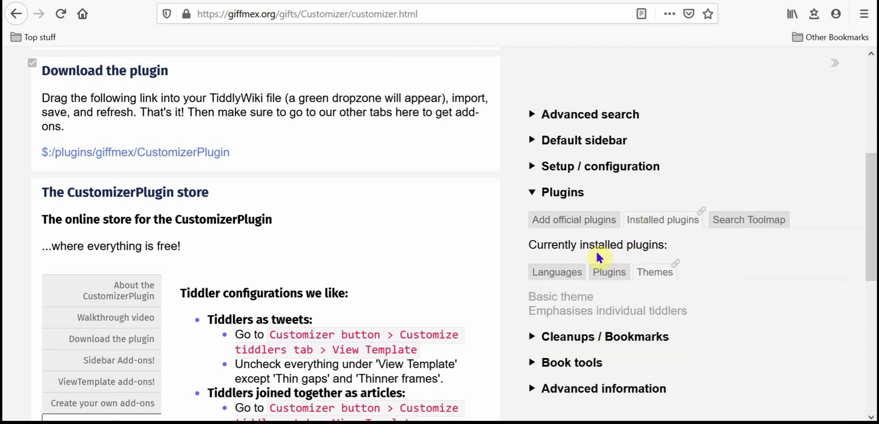
pyautogui.click(615, 272)
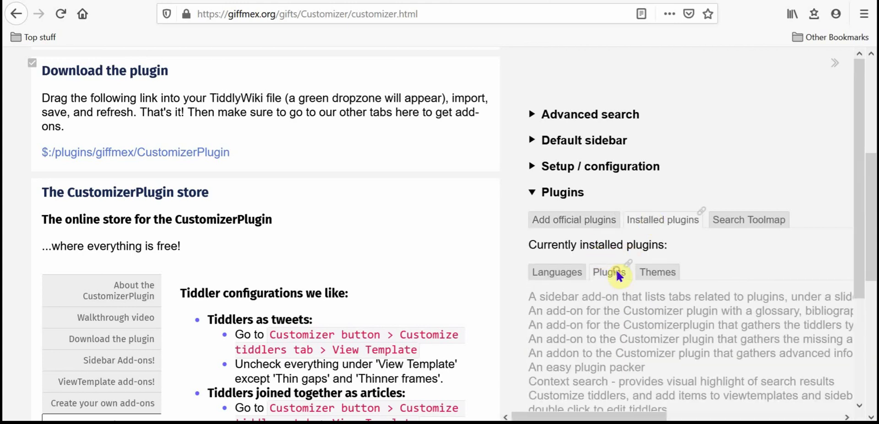
pyautogui.click(670, 273)
pyautogui.click(564, 275)
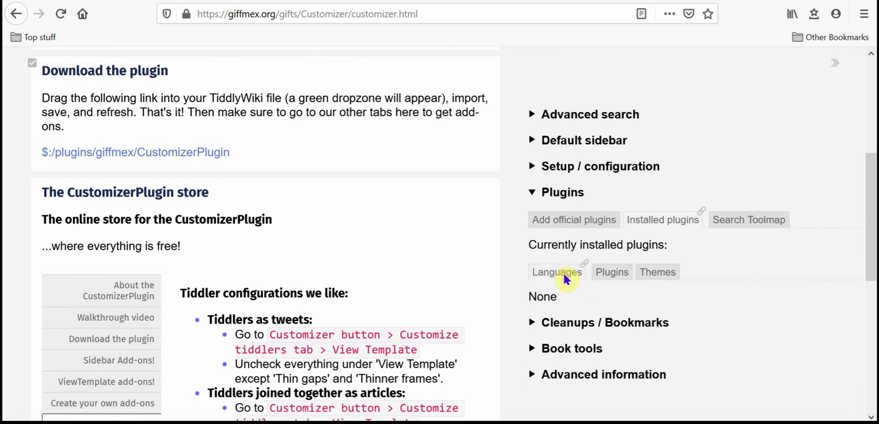
pyautogui.click(737, 222)
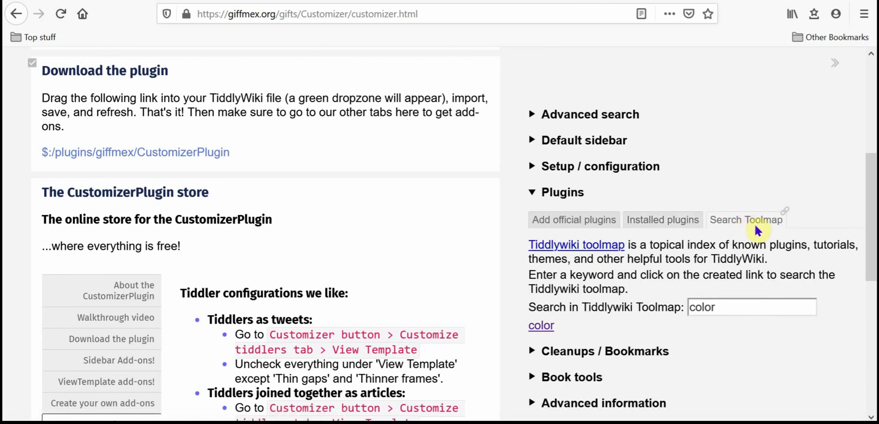
pyautogui.click(734, 309)
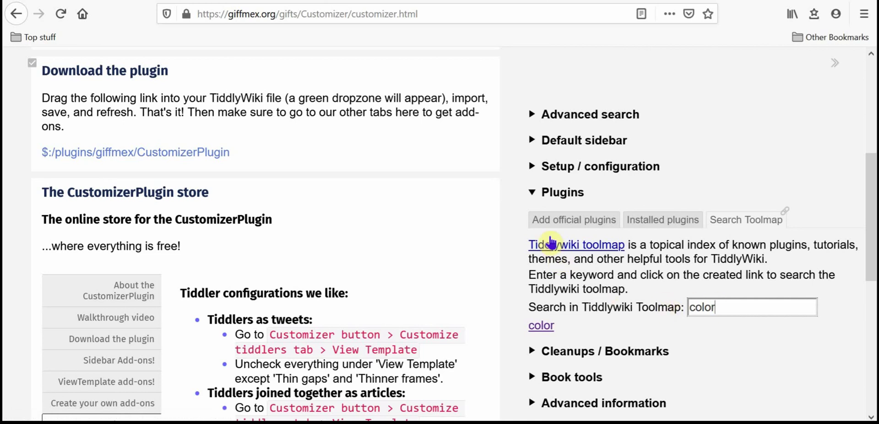
pyautogui.click(529, 190)
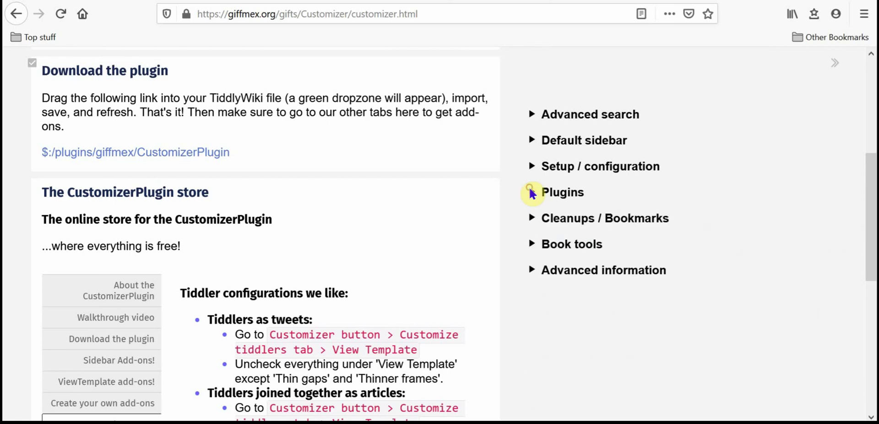
pyautogui.click(532, 218)
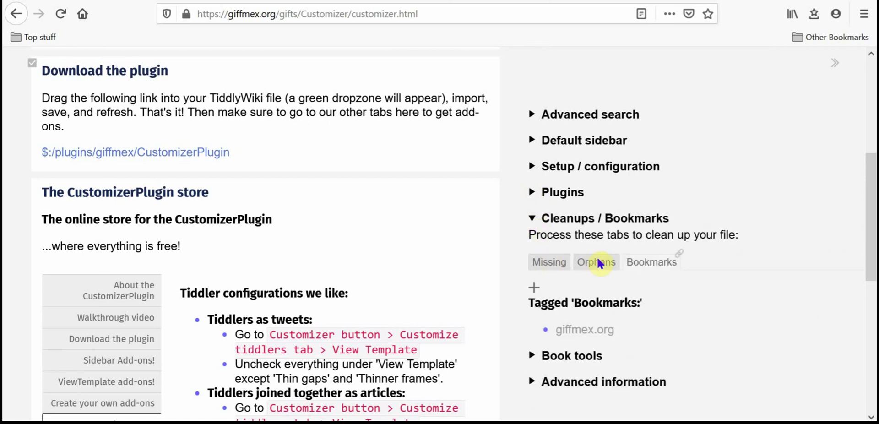
pyautogui.click(567, 261)
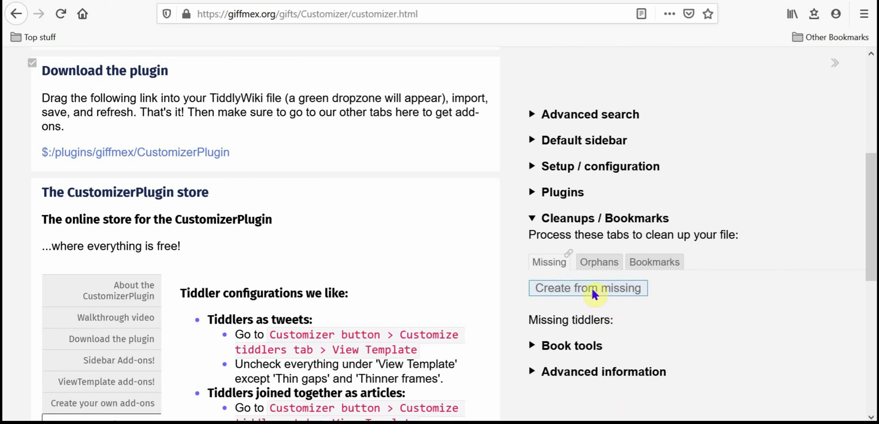
pyautogui.click(656, 257)
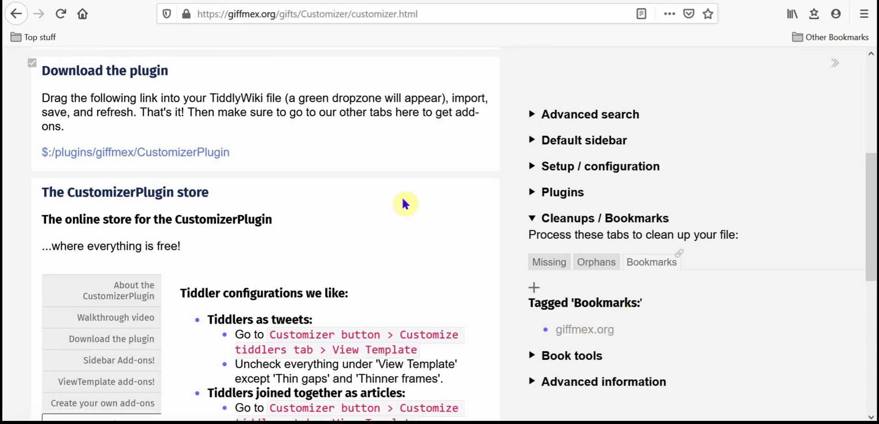
pyautogui.click(533, 218)
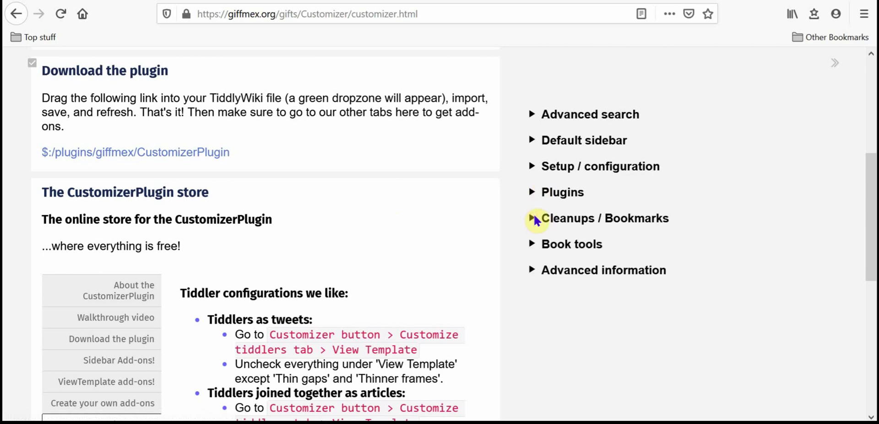
# Expand Book tools, view its Bibliography, Glossary and Table of contents, and toggle Chapter one
pyautogui.click(532, 244)
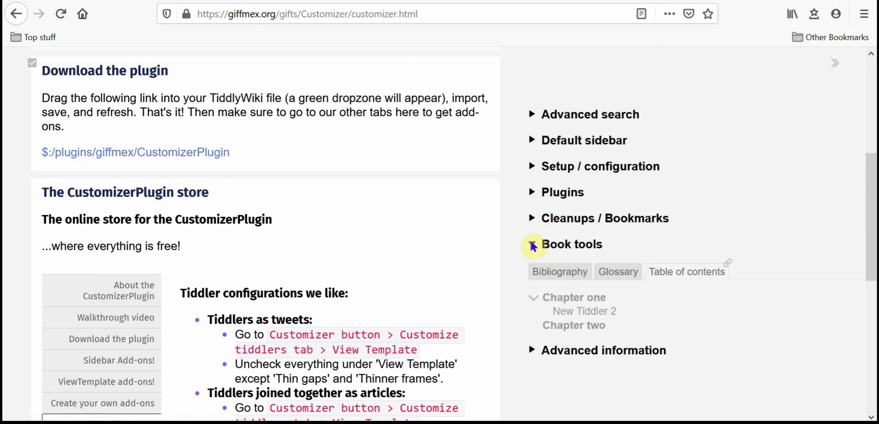
pyautogui.click(543, 270)
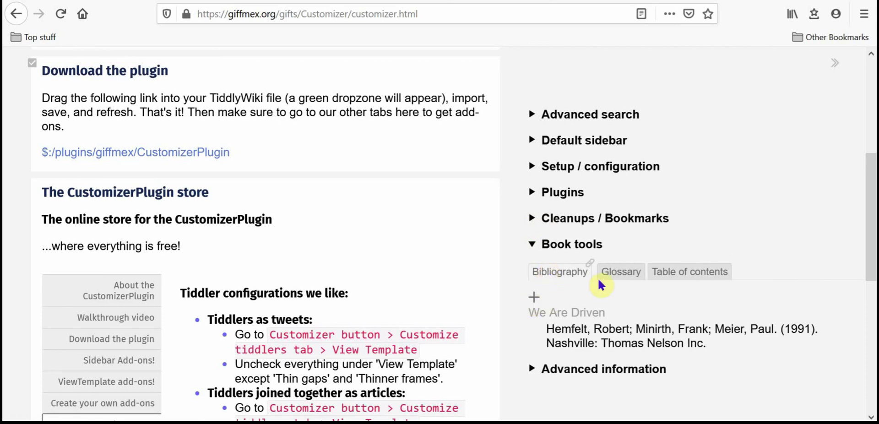
pyautogui.click(618, 271)
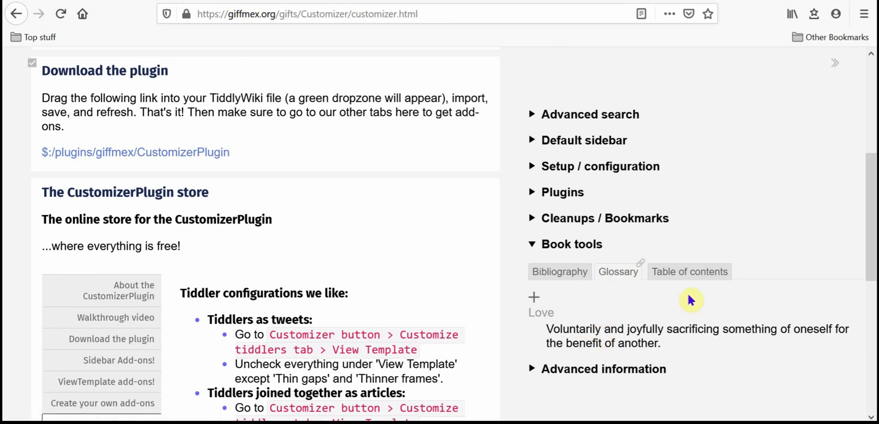
pyautogui.click(691, 272)
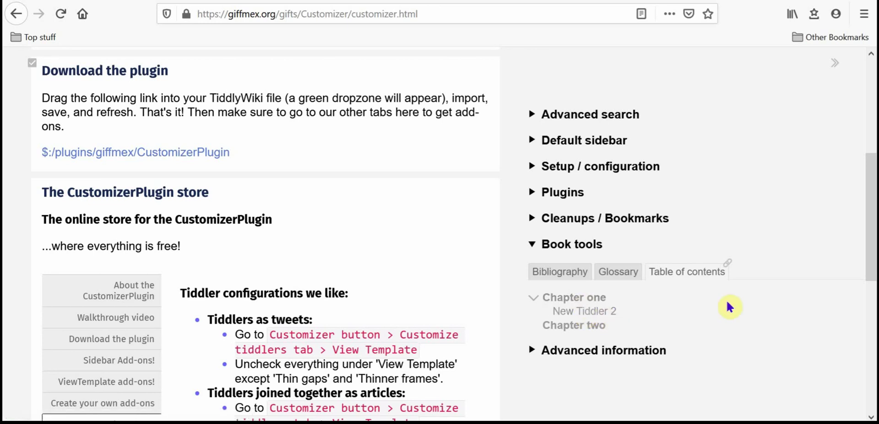
pyautogui.click(532, 298)
pyautogui.click(533, 298)
# Expand Advanced information and browse its Explorer and Advanced tabs, showing the tiddler fields
pyautogui.click(531, 350)
pyautogui.scroll(1, 870, 155)
pyautogui.scroll(3, 869, 156)
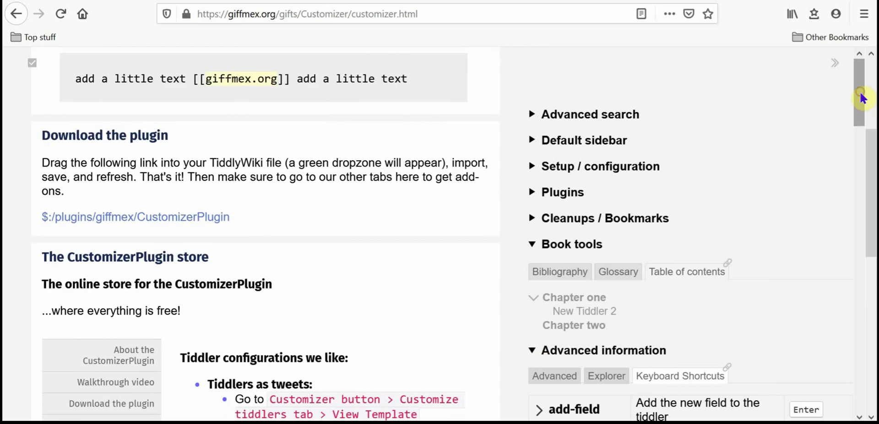
pyautogui.moveTo(862, 108); pyautogui.dragTo(865, 135)
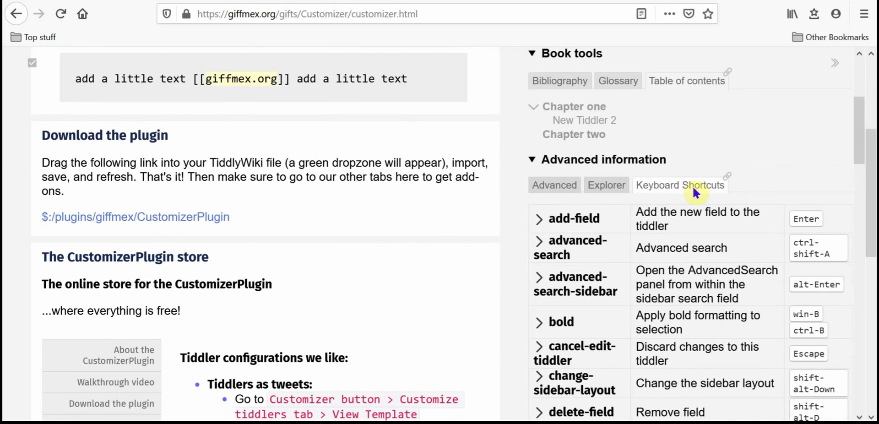
pyautogui.click(599, 179)
pyautogui.click(600, 184)
pyautogui.click(552, 184)
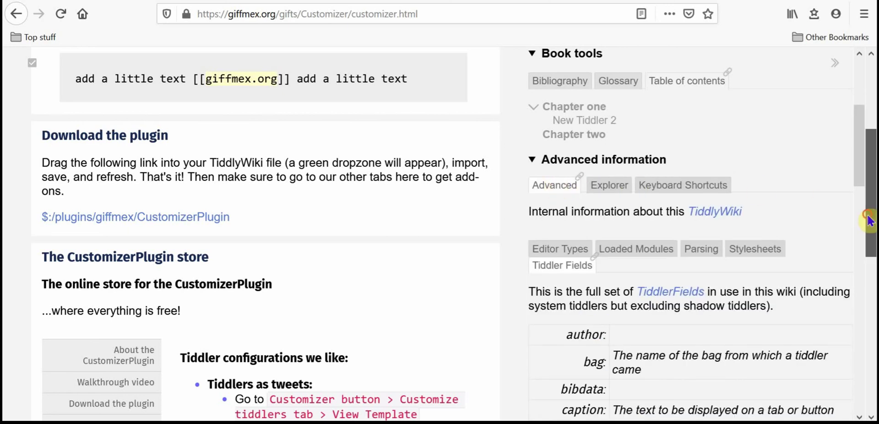
pyautogui.moveTo(868, 211); pyautogui.dragTo(829, 44)
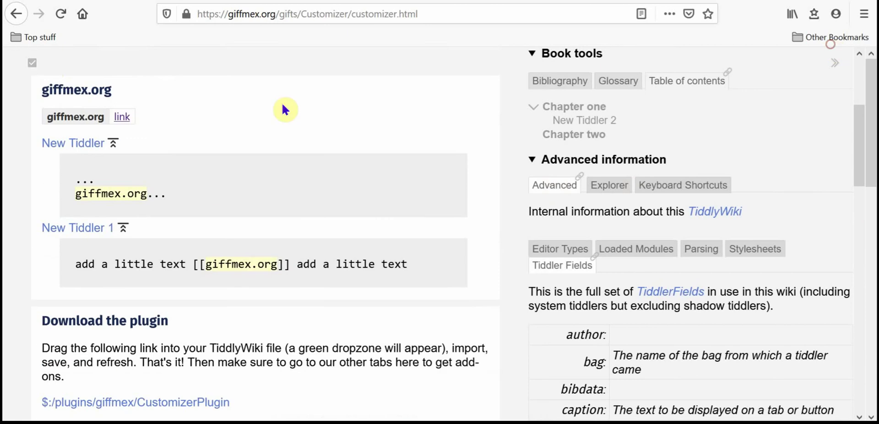
# Try the Fluid story, fixed sidebar layout, then revert to Fixed story, fluid sidebar
pyautogui.click(33, 63)
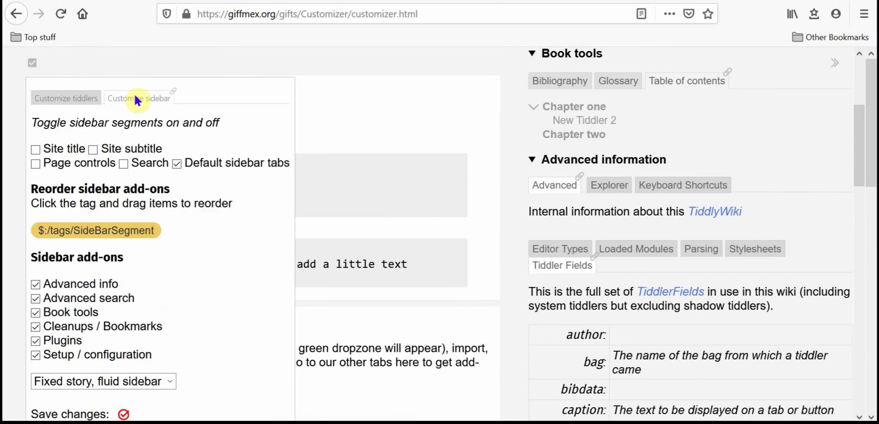
pyautogui.click(171, 381)
pyautogui.click(156, 364)
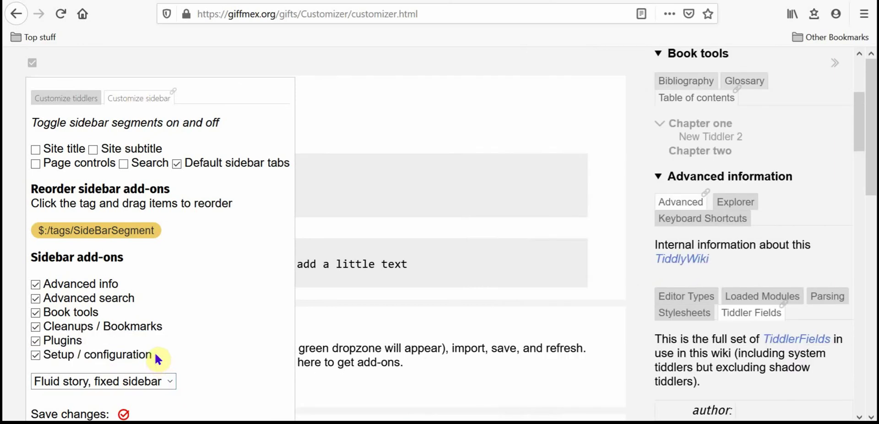
pyautogui.click(170, 383)
pyautogui.click(155, 340)
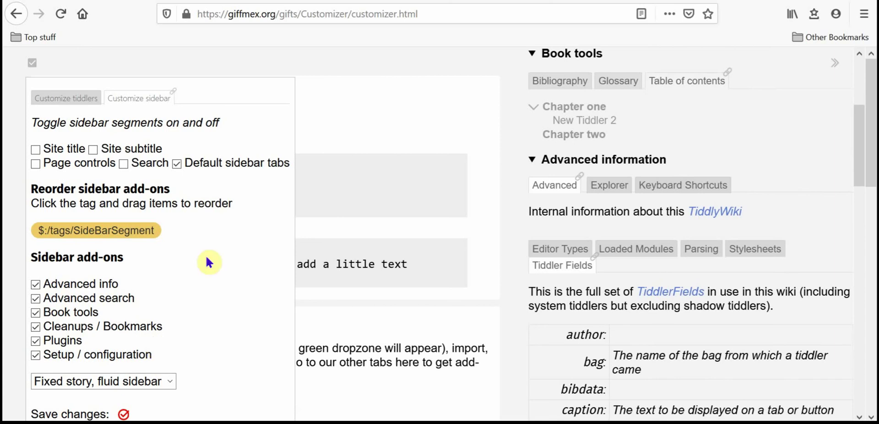
pyautogui.click(359, 146)
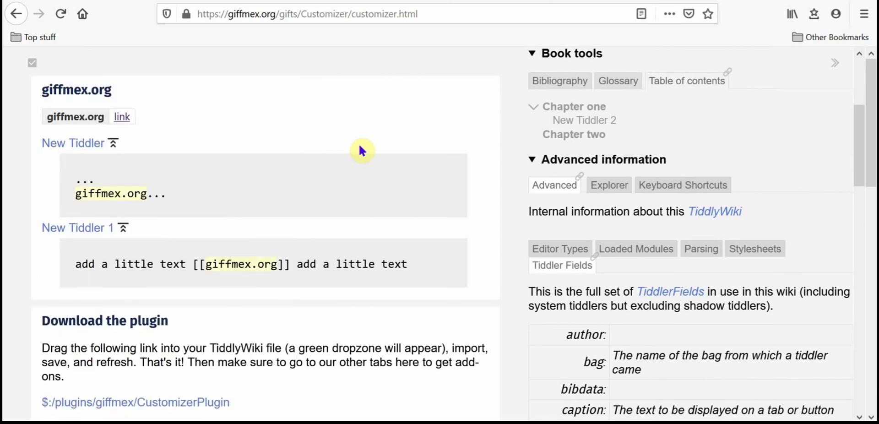
# Collapse the Book tools and Advanced information sidebar sections
pyautogui.moveTo(855, 171); pyautogui.dragTo(857, 106)
pyautogui.click(533, 245)
pyautogui.click(533, 270)
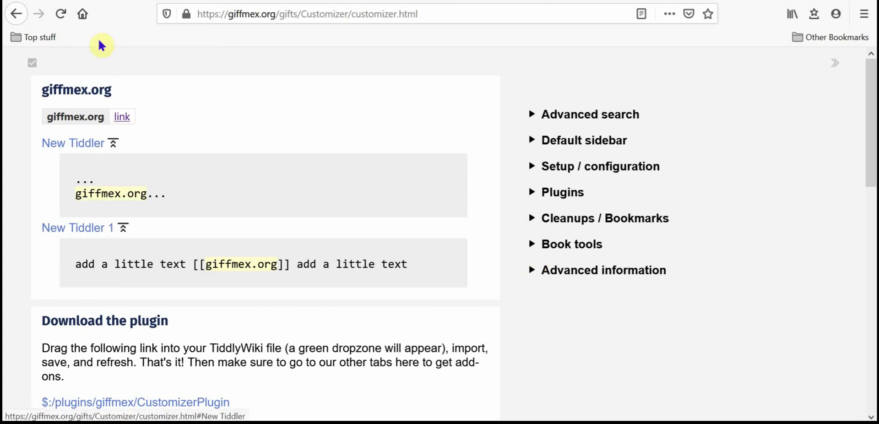
# Close giffmex.org and Download the plugin, then view the store's About, Walkthrough video and Download tabs
pyautogui.click(483, 92)
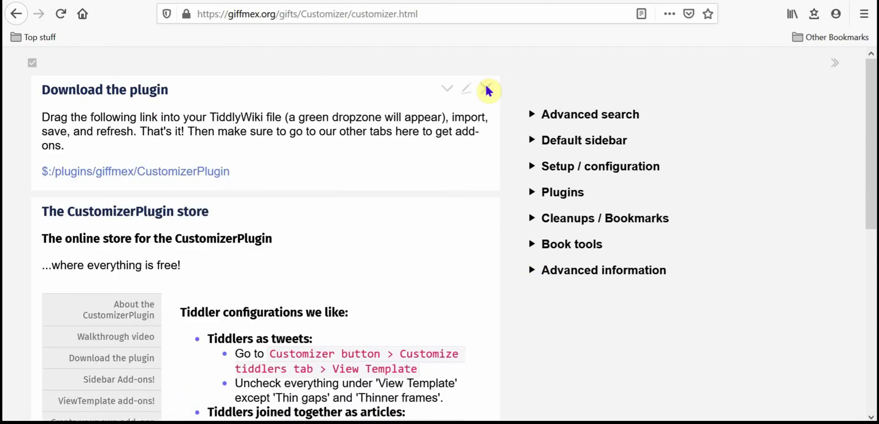
pyautogui.click(486, 90)
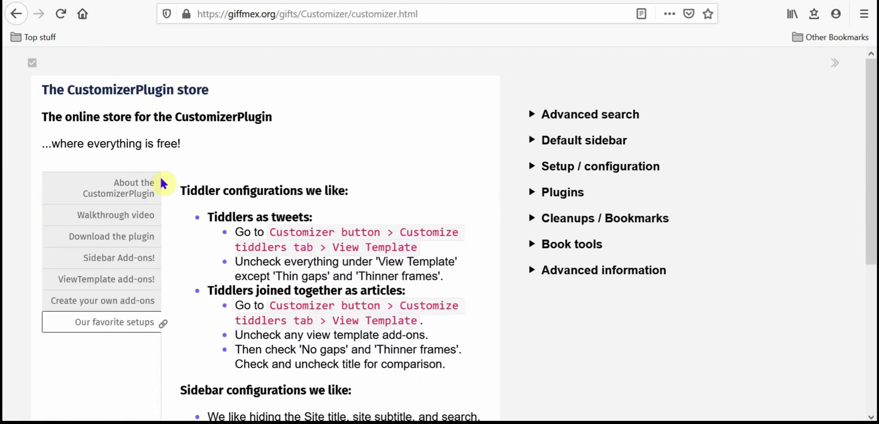
pyautogui.click(135, 195)
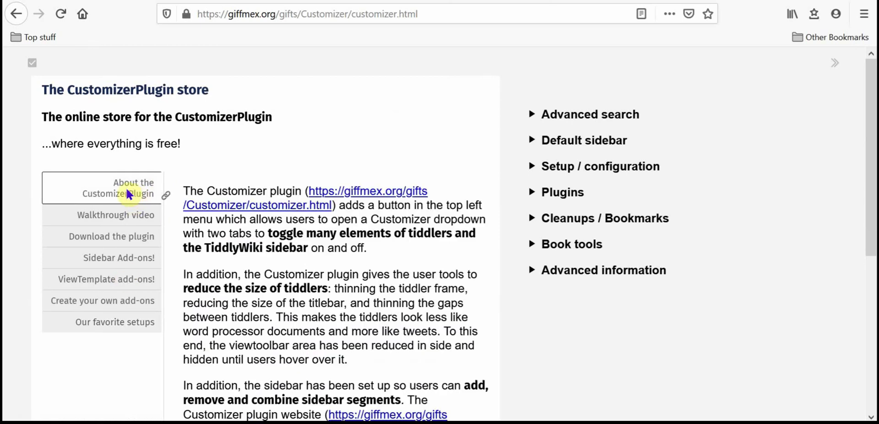
pyautogui.click(132, 217)
pyautogui.click(133, 242)
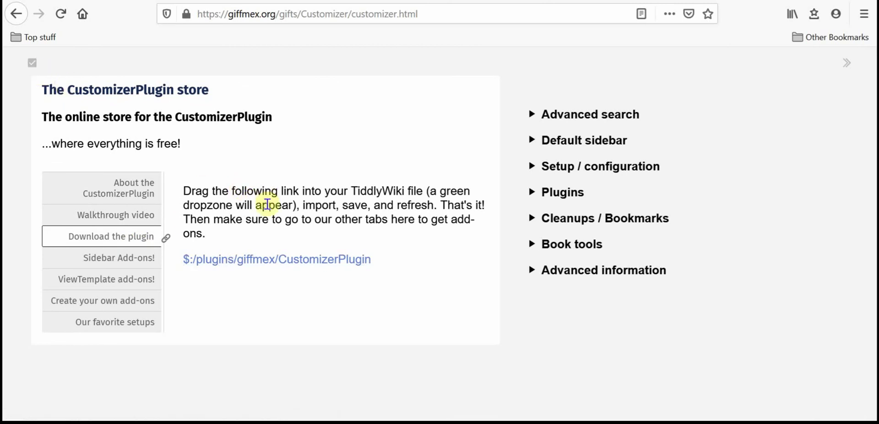
# Read through the store's Sidebar Add-ons and ViewTemplate add-ons lists
pyautogui.click(136, 256)
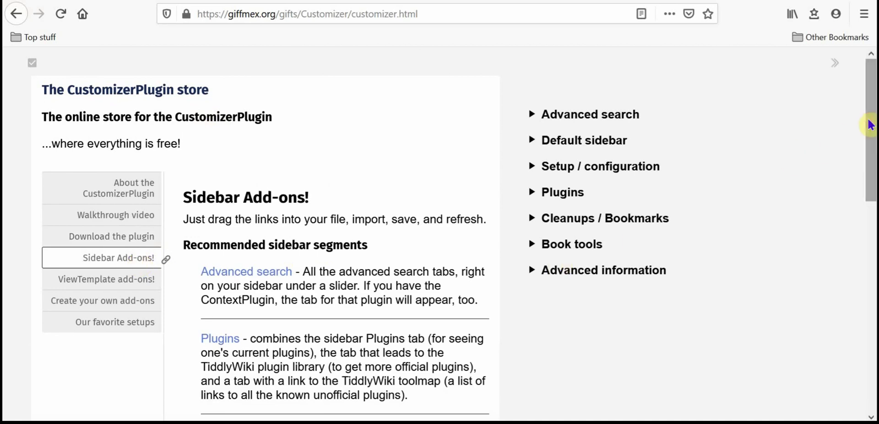
pyautogui.moveTo(871, 122); pyautogui.dragTo(844, 137)
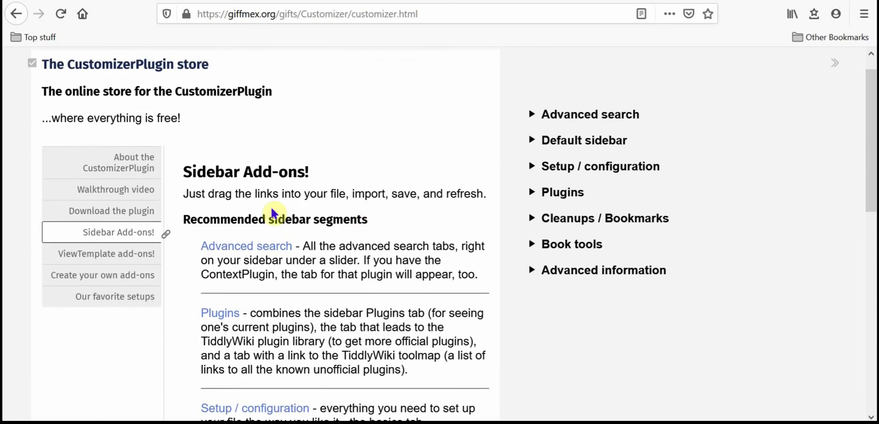
pyautogui.click(145, 257)
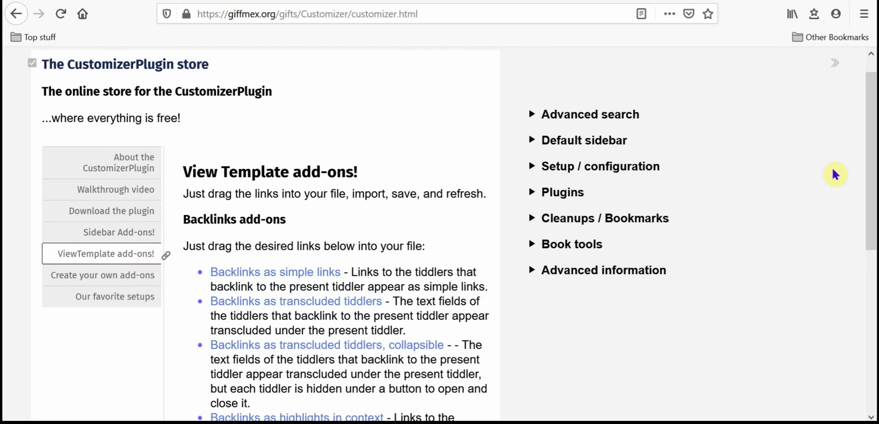
pyautogui.moveTo(871, 151); pyautogui.dragTo(865, 218)
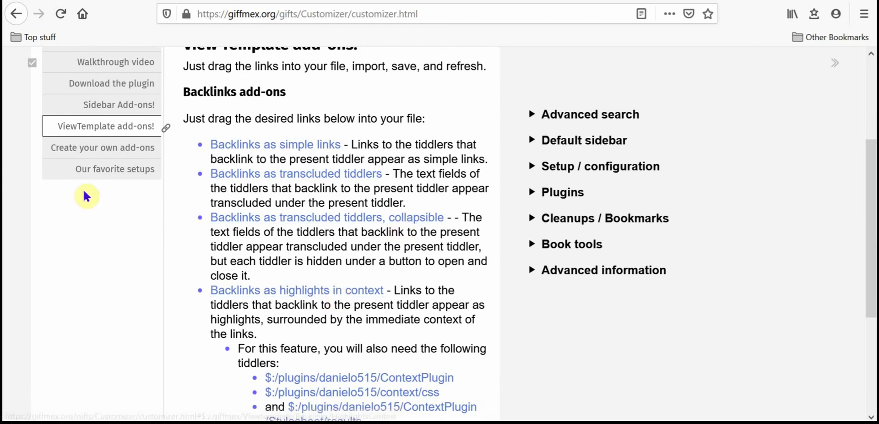
# Read the Create your own add-ons guide and the Our favorite setups recommendations
pyautogui.click(117, 145)
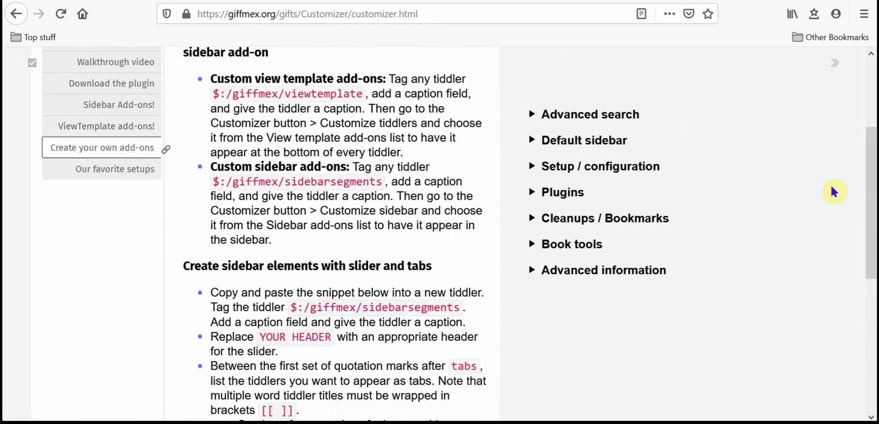
pyautogui.moveTo(868, 199); pyautogui.dragTo(871, 293)
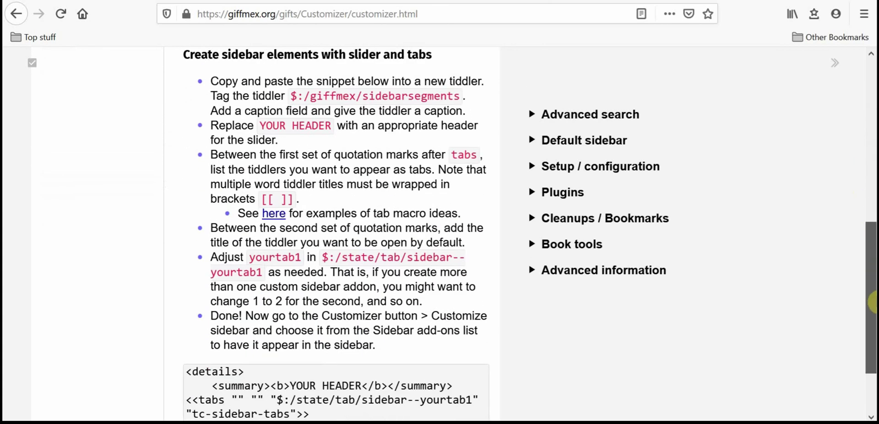
pyautogui.scroll(1, 872, 291)
pyautogui.scroll(1, 873, 293)
pyautogui.scroll(-2, 873, 297)
pyautogui.moveTo(873, 297); pyautogui.dragTo(845, 233)
pyautogui.click(86, 114)
pyautogui.moveTo(869, 297); pyautogui.dragTo(826, 119)
# In the Customizer panel, uncheck the Setup / configuration, Plugins, Book tools and Advanced info add-ons
pyautogui.click(32, 65)
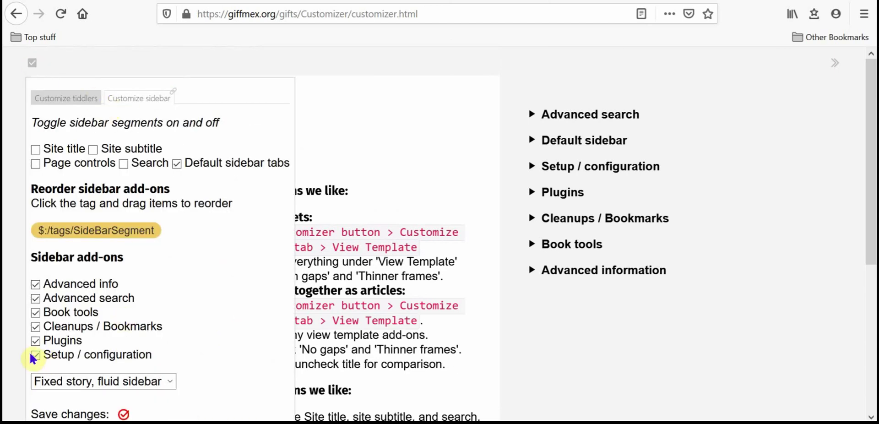
pyautogui.click(36, 340)
pyautogui.click(36, 327)
pyautogui.click(34, 311)
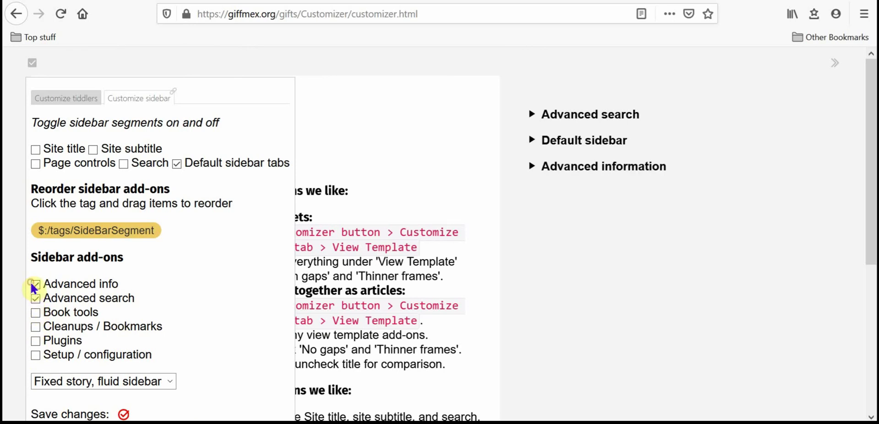
pyautogui.click(35, 284)
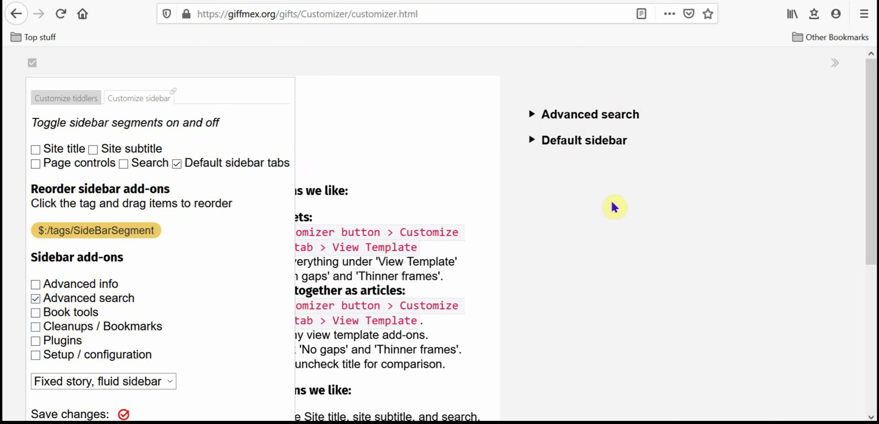
pyautogui.click(652, 216)
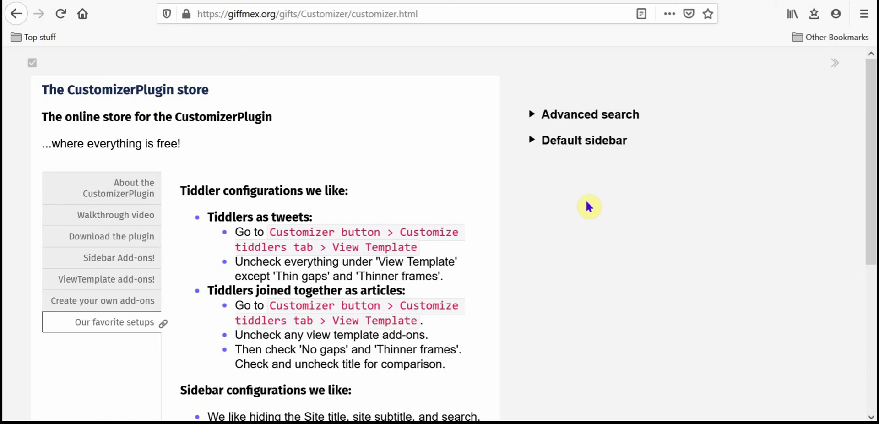
pyautogui.moveTo(733, 14)
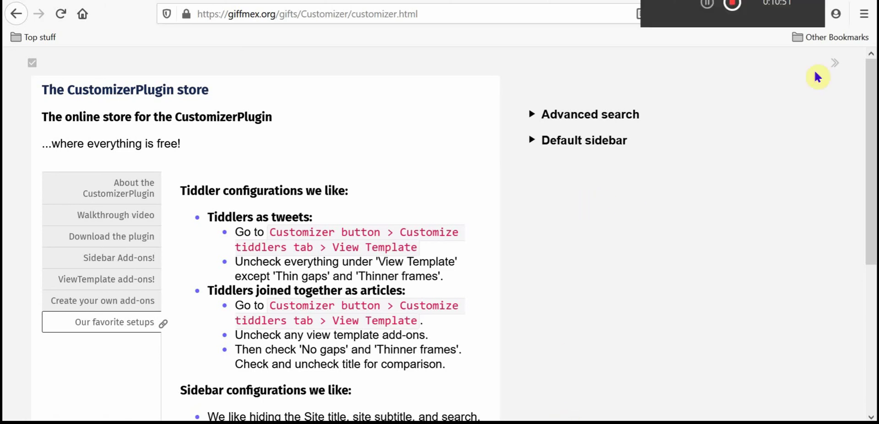